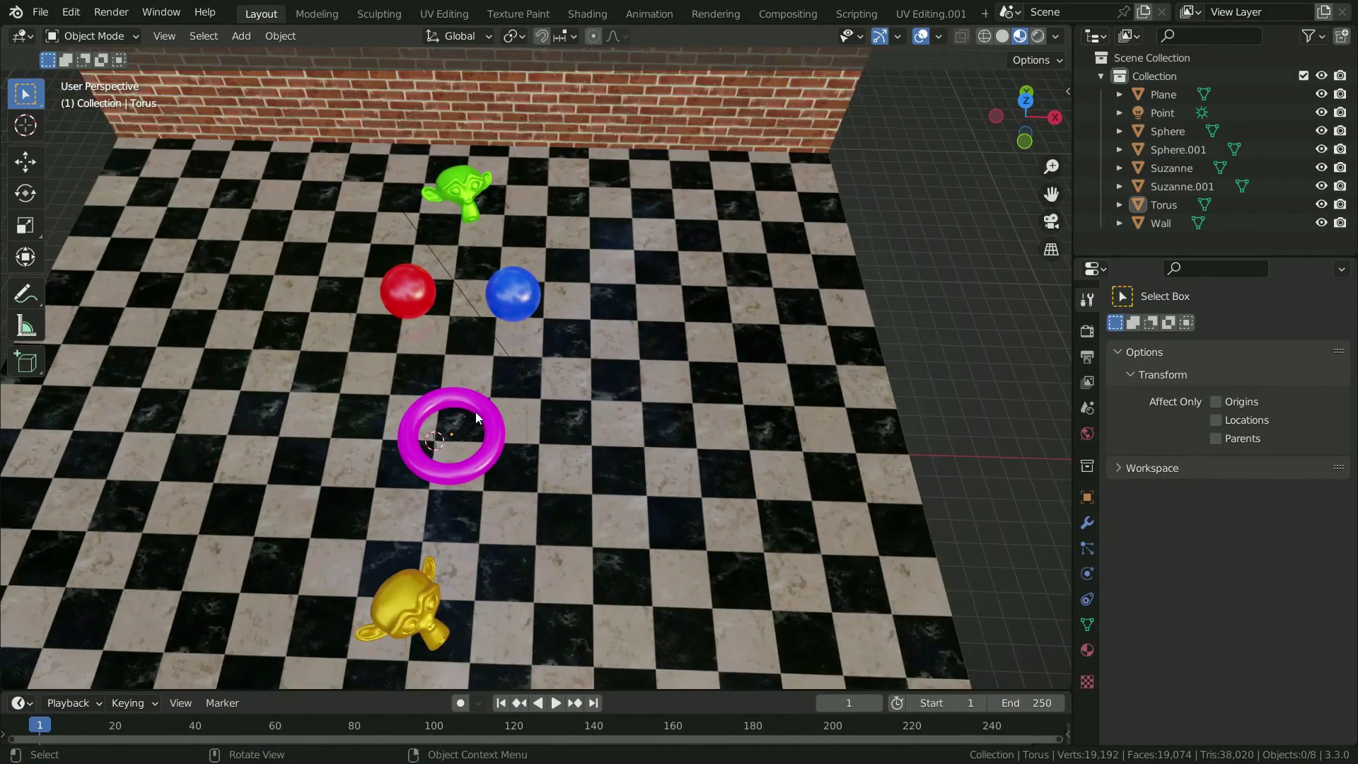
Orbit the view to look across the floor toward the brick wall and add a camera.
{"action": "middle_click_drag", "start_coordinate": [493, 515], "coordinate": [509, 398], "text": "shift"}
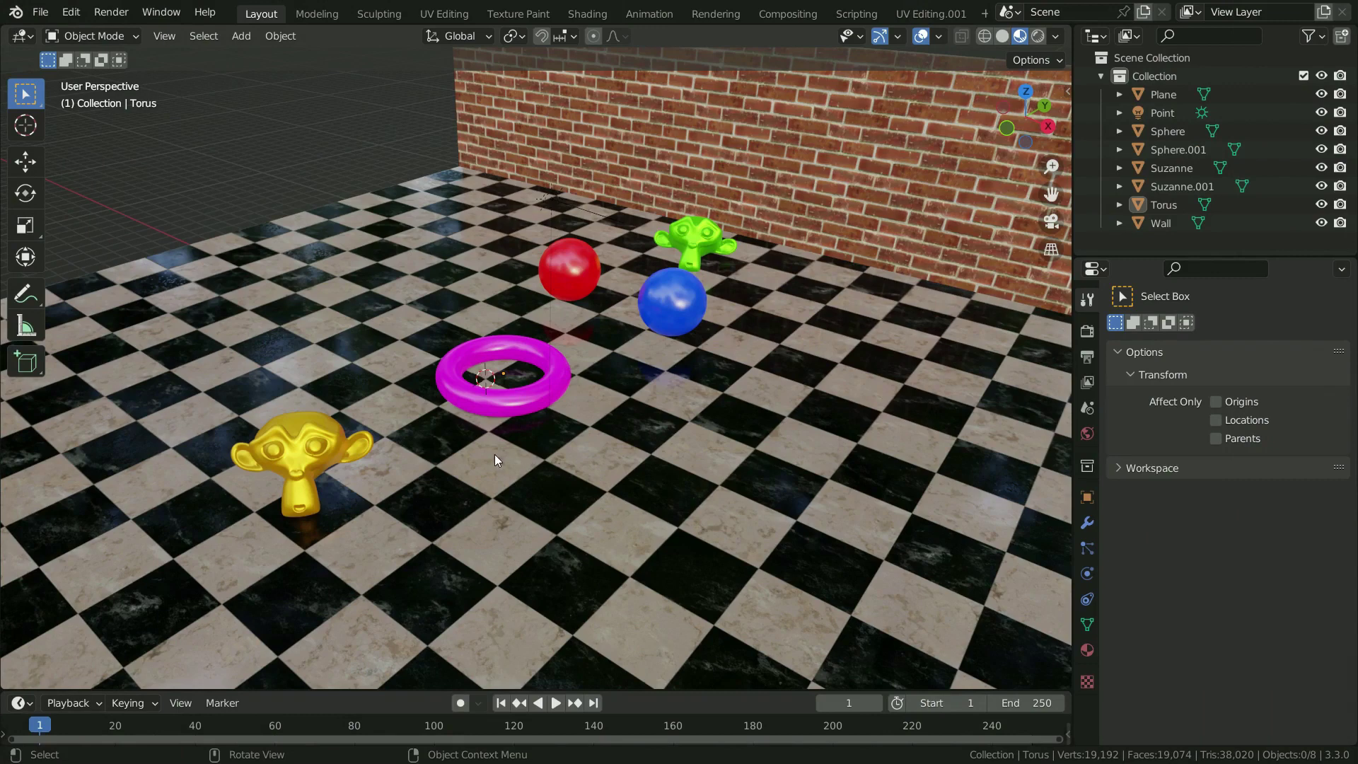
{"action": "middle_click_drag", "start_coordinate": [495, 456], "coordinate": [493, 456]}
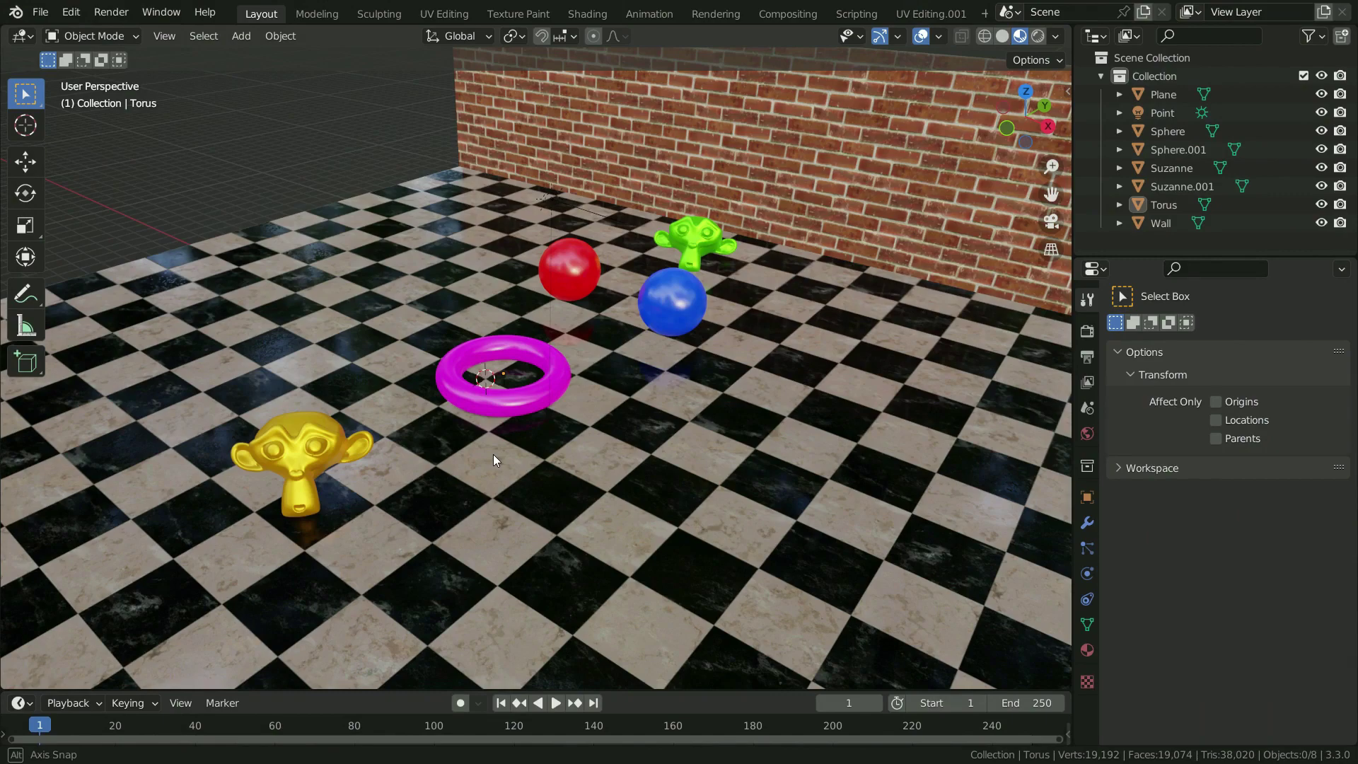
{"action": "middle_click_drag", "start_coordinate": [494, 454], "coordinate": [583, 412]}
{"action": "middle_click_drag", "start_coordinate": [352, 481], "coordinate": [413, 451]}
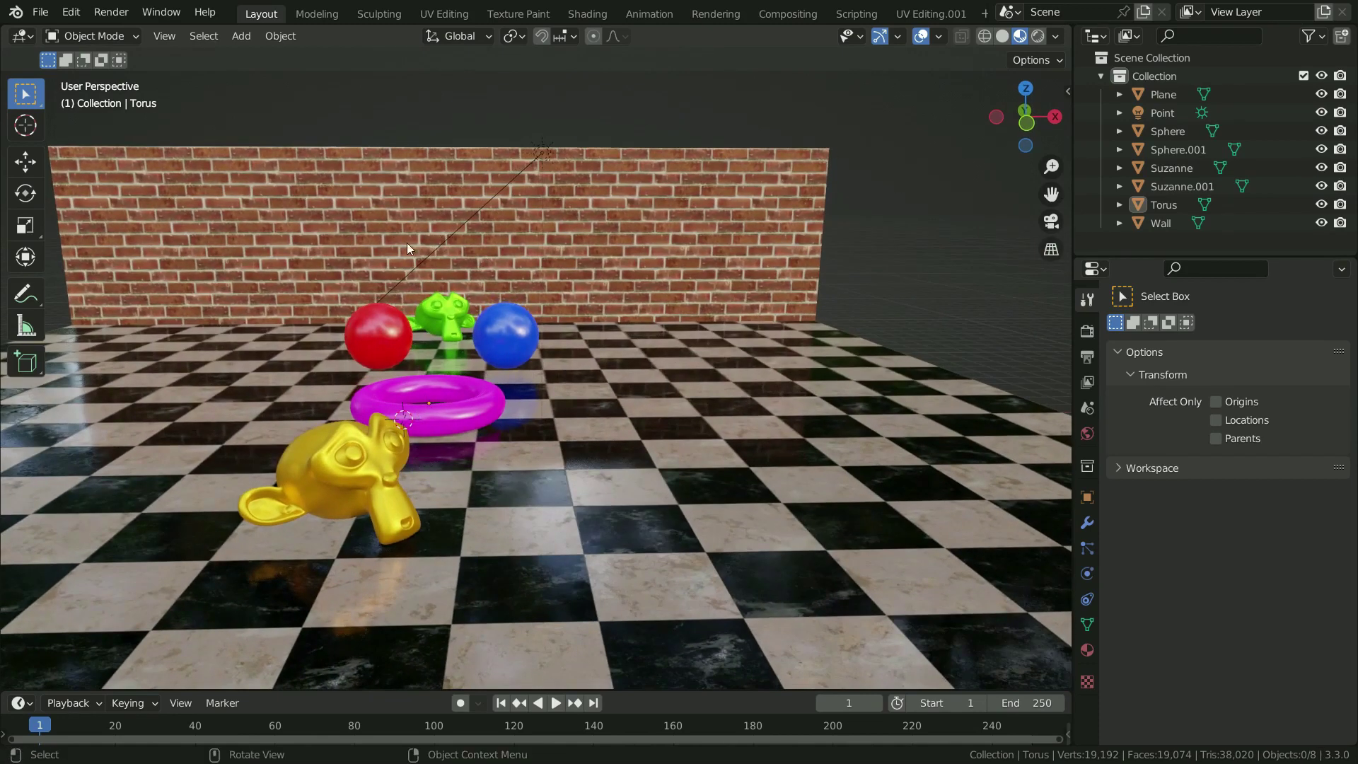
{"action": "key", "text": "shift+a"}
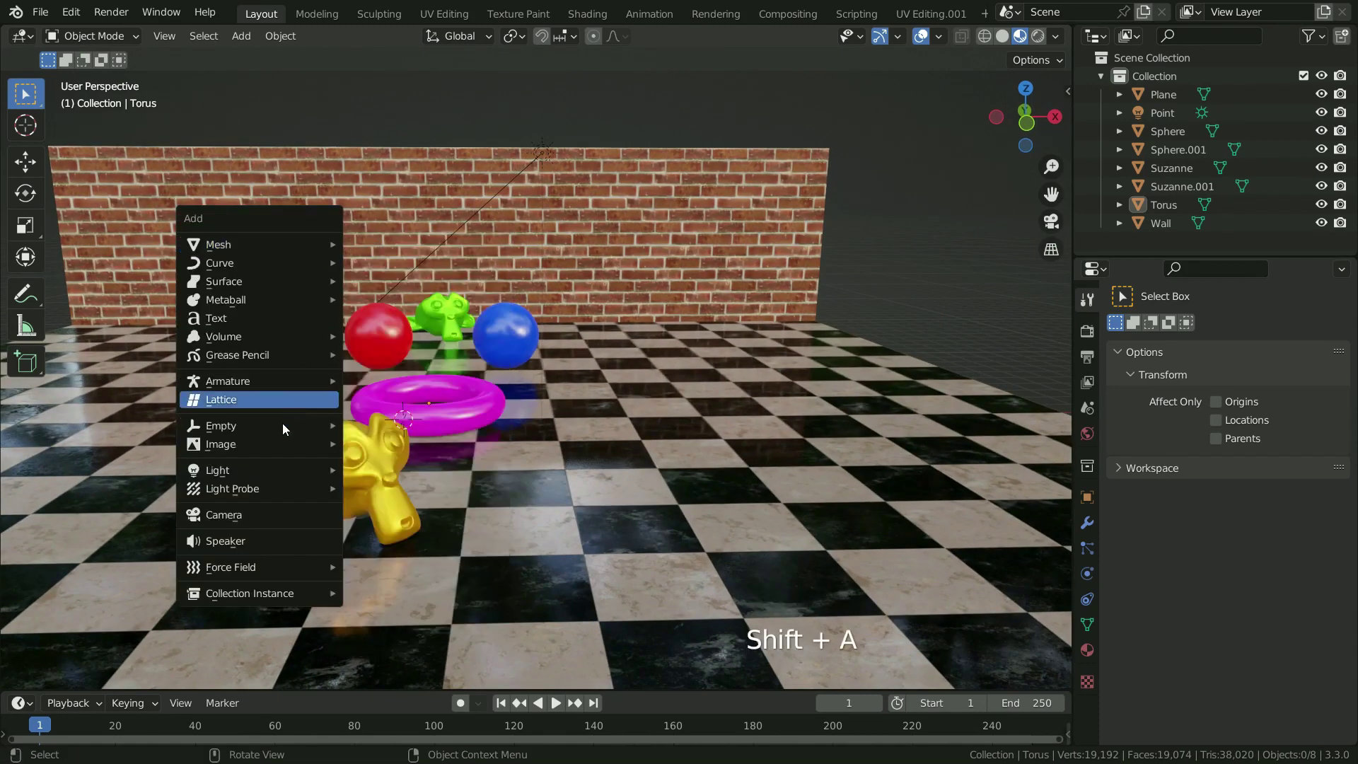
{"action": "left_click", "coordinate": [271, 516]}
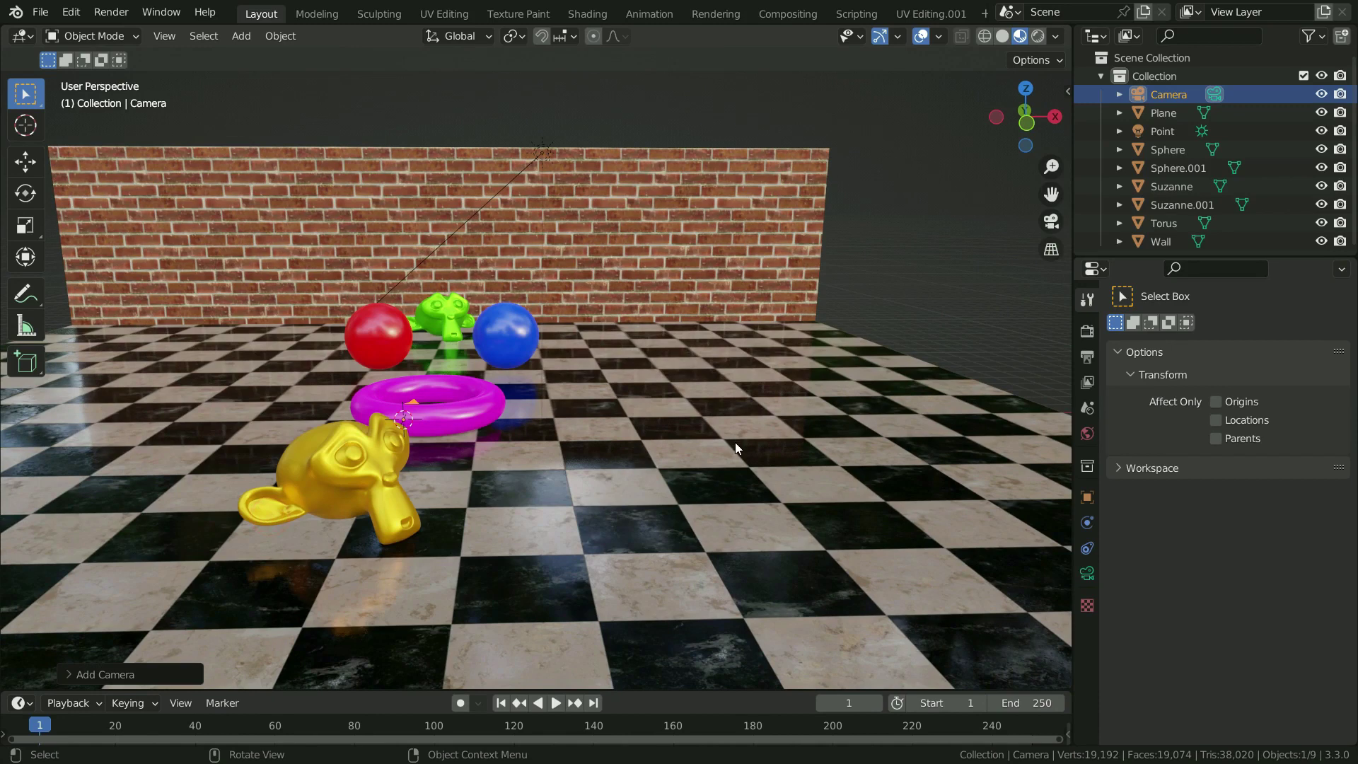
Align the camera to the view and move it to centre the spheres, torus and monkeys.
{"action": "key", "text": "ctrl+alt+KP_0"}
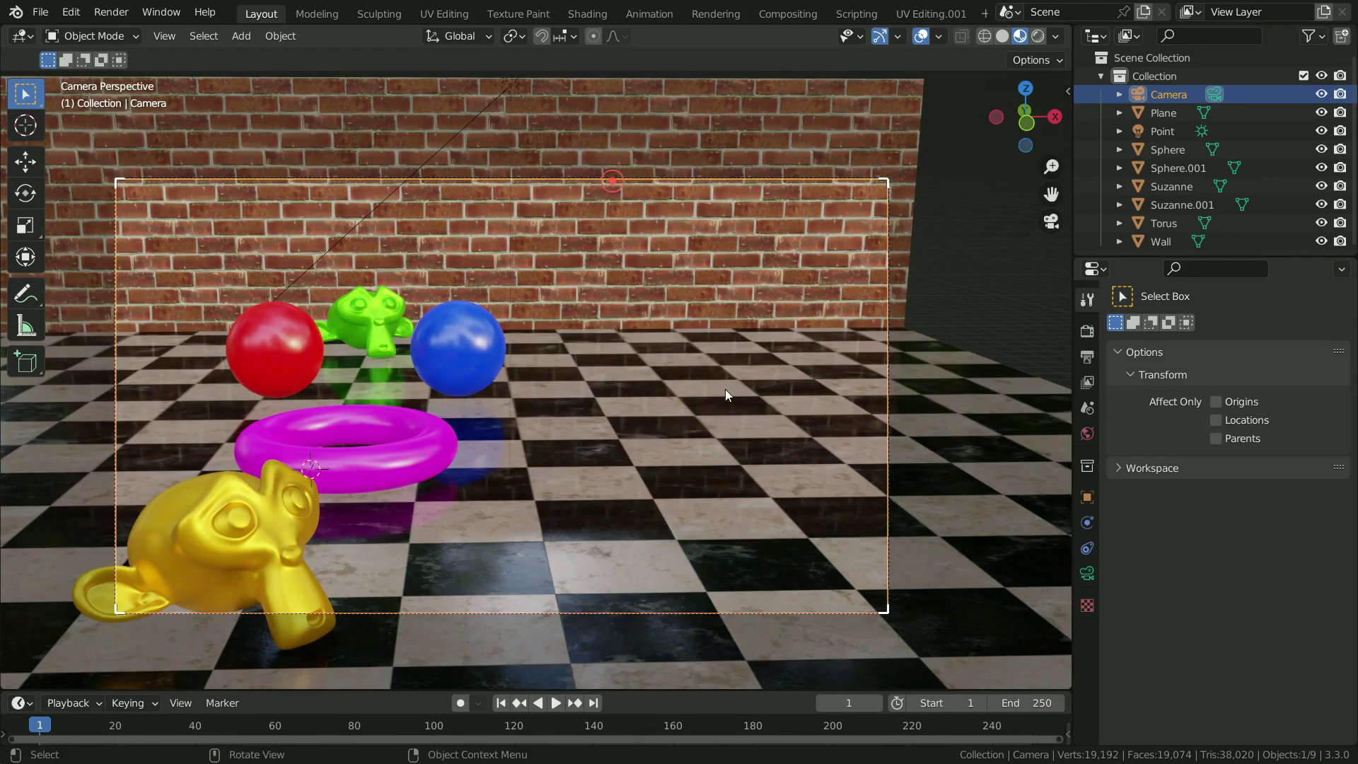
{"action": "key", "text": "g"}
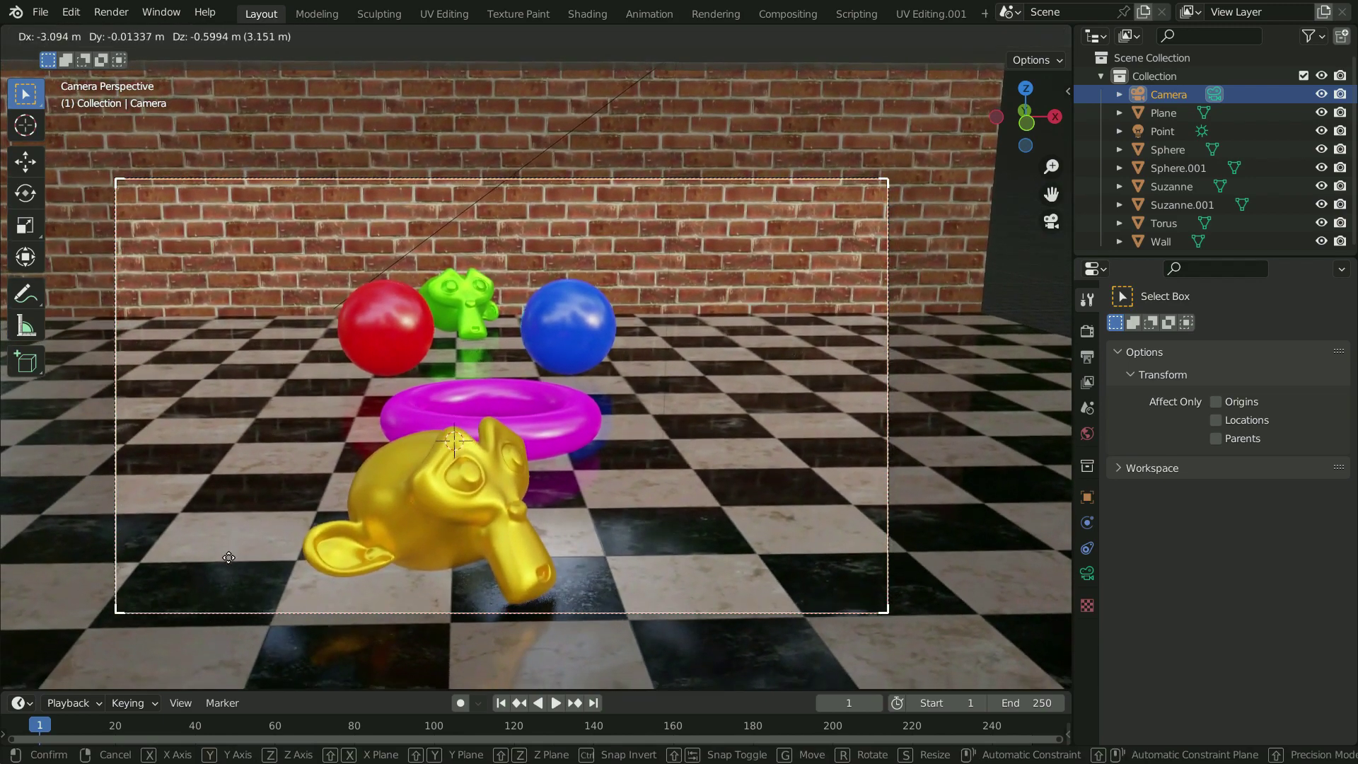
{"action": "left_click", "coordinate": [229, 568]}
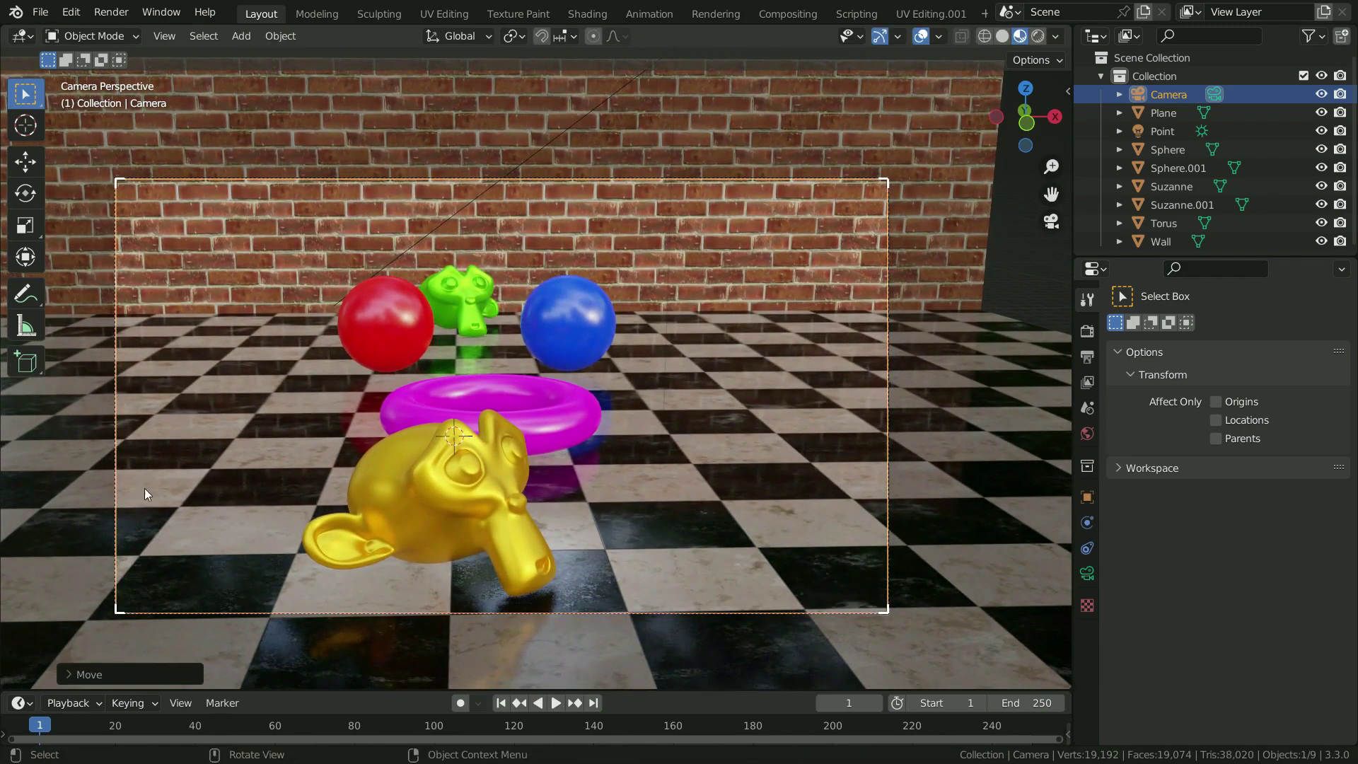
{"action": "key", "text": "Home"}
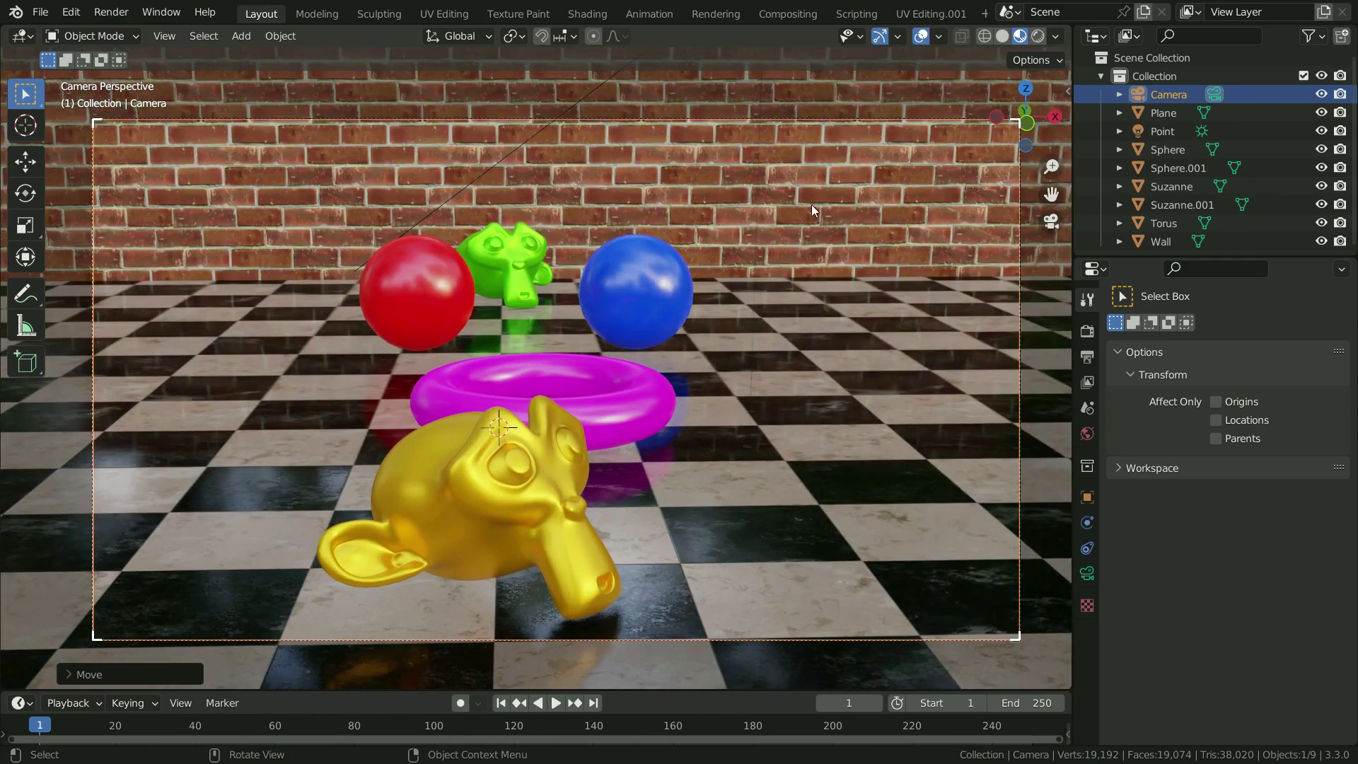
Enable camera Depth of Field and eyedrop the green monkey Suzanne.001 as focus object.
{"action": "left_click", "coordinate": [1087, 573]}
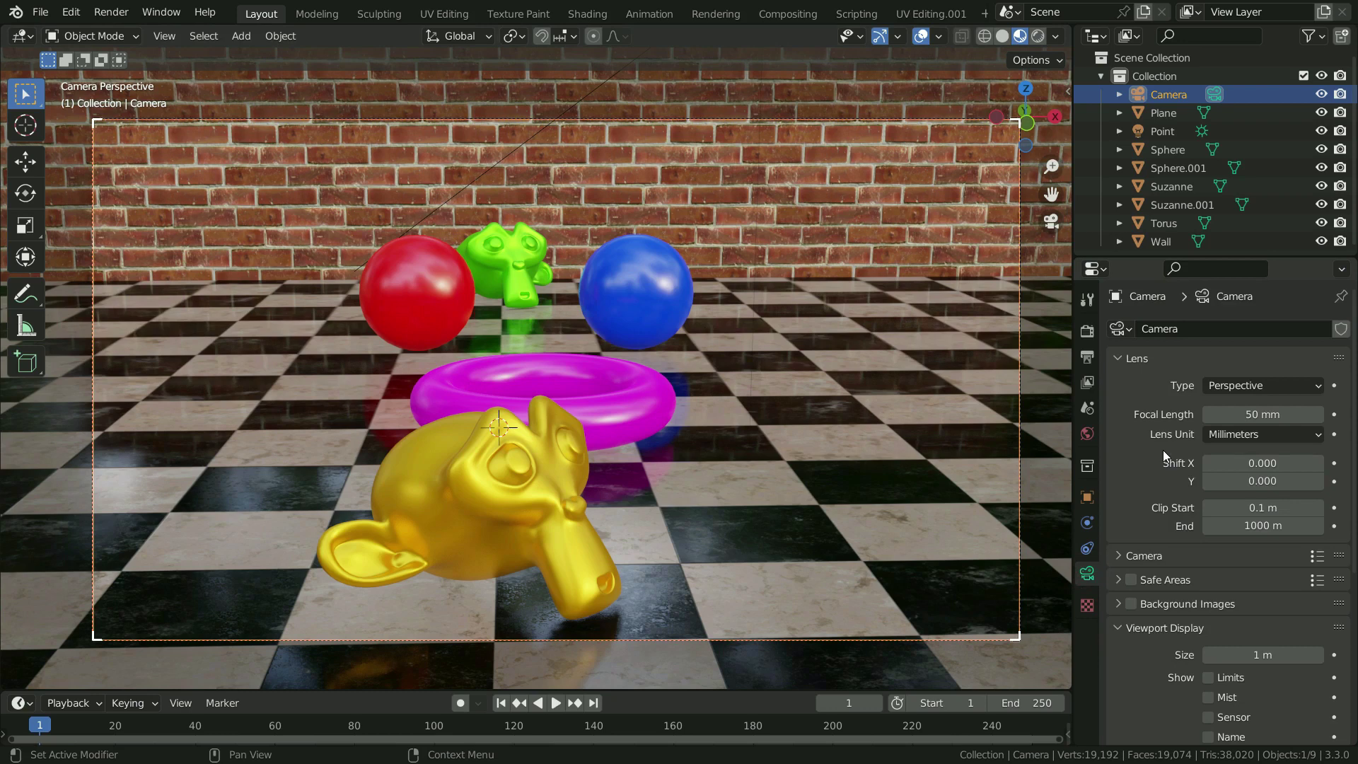
{"action": "scroll", "coordinate": [1163, 450], "scroll_direction": "down", "scroll_amount": 8}
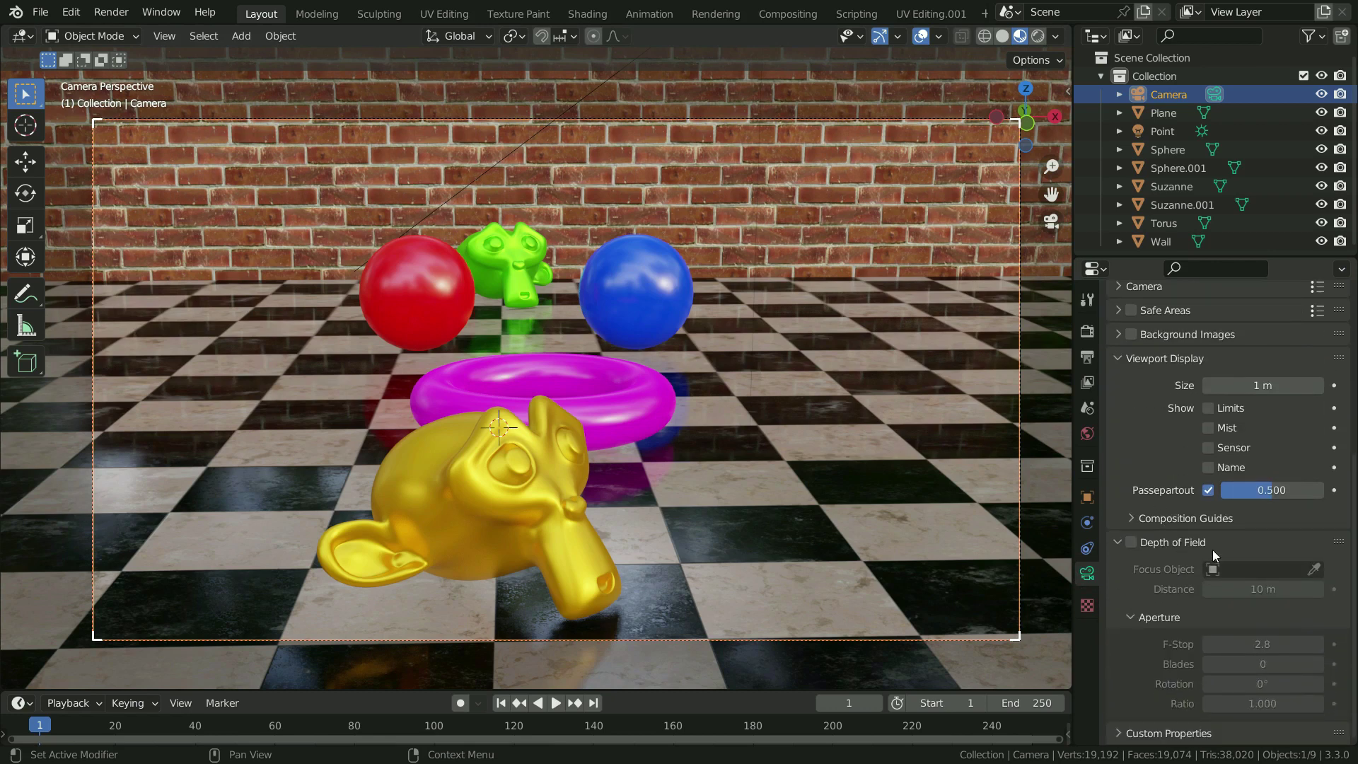
{"action": "left_click", "coordinate": [1132, 542]}
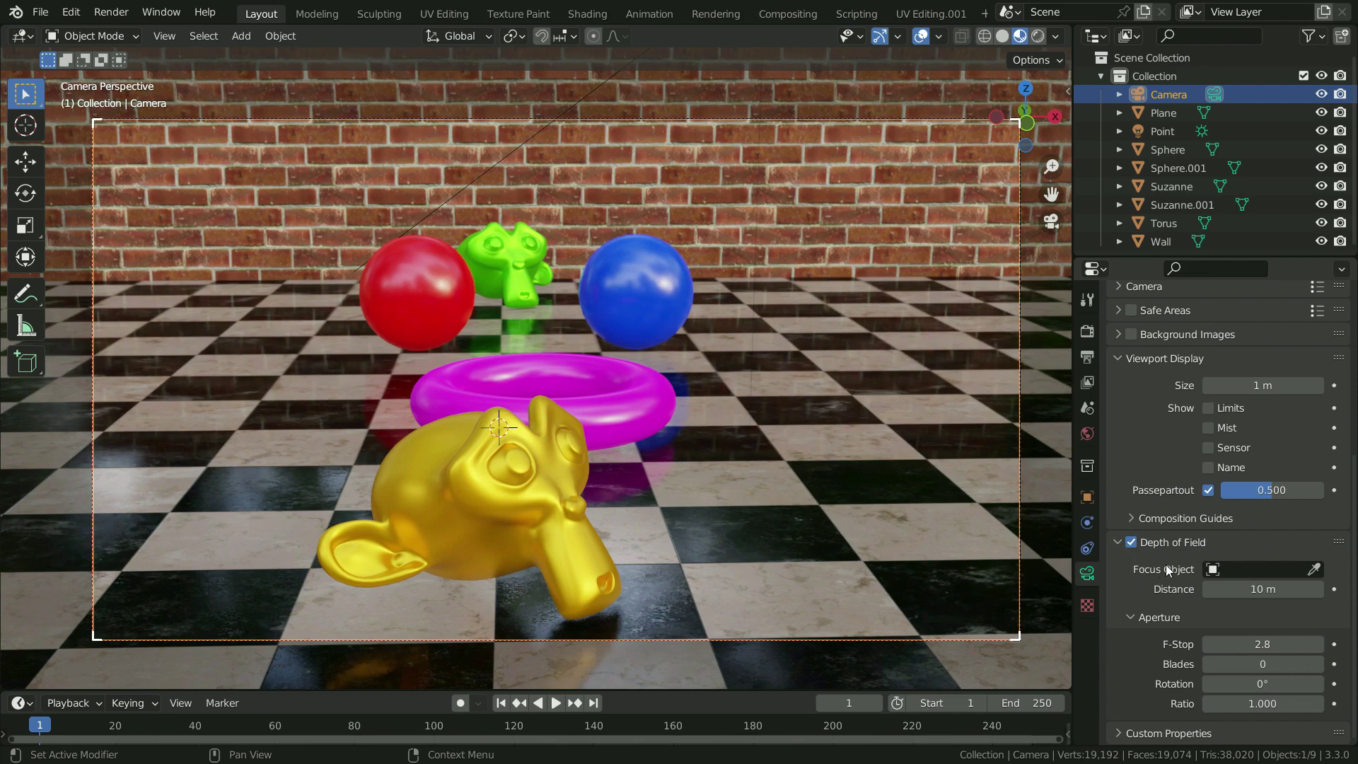
{"action": "left_click", "coordinate": [1314, 570]}
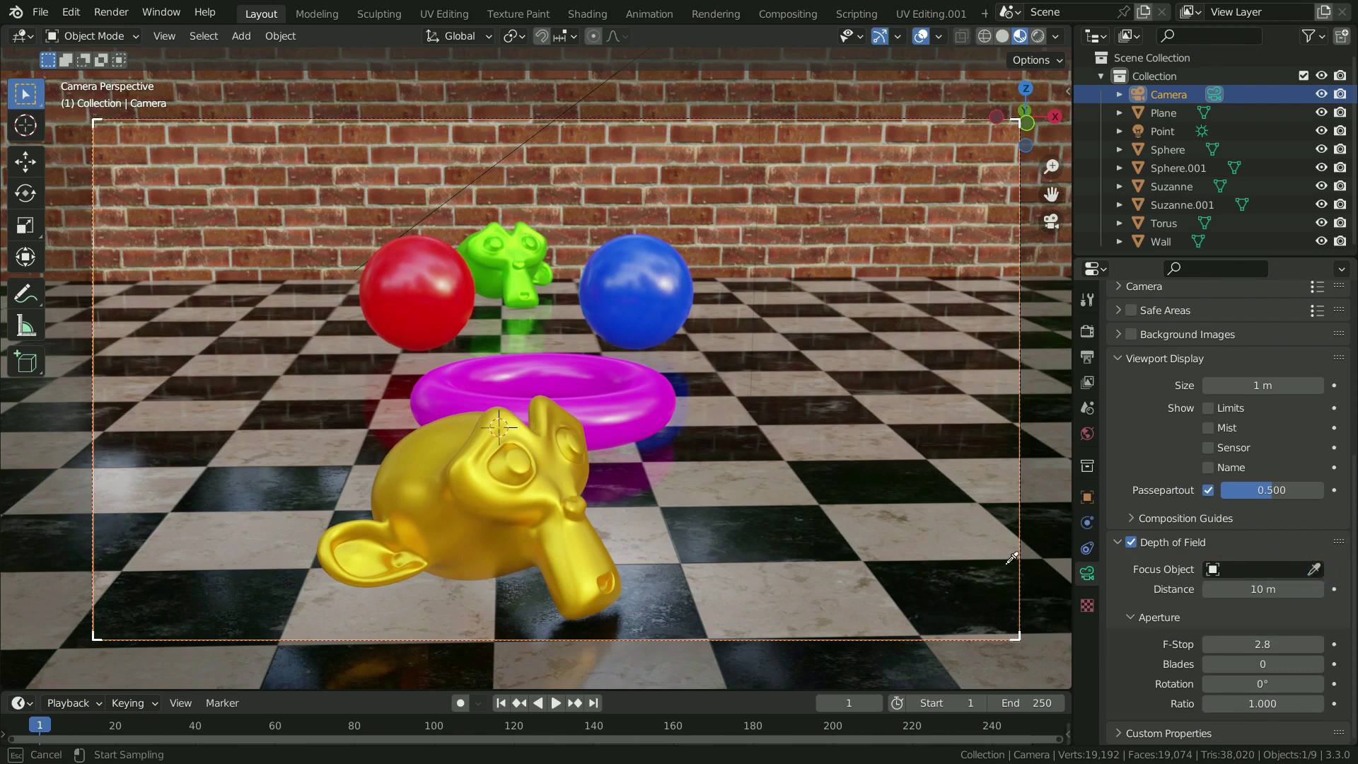
{"action": "left_click", "coordinate": [528, 232]}
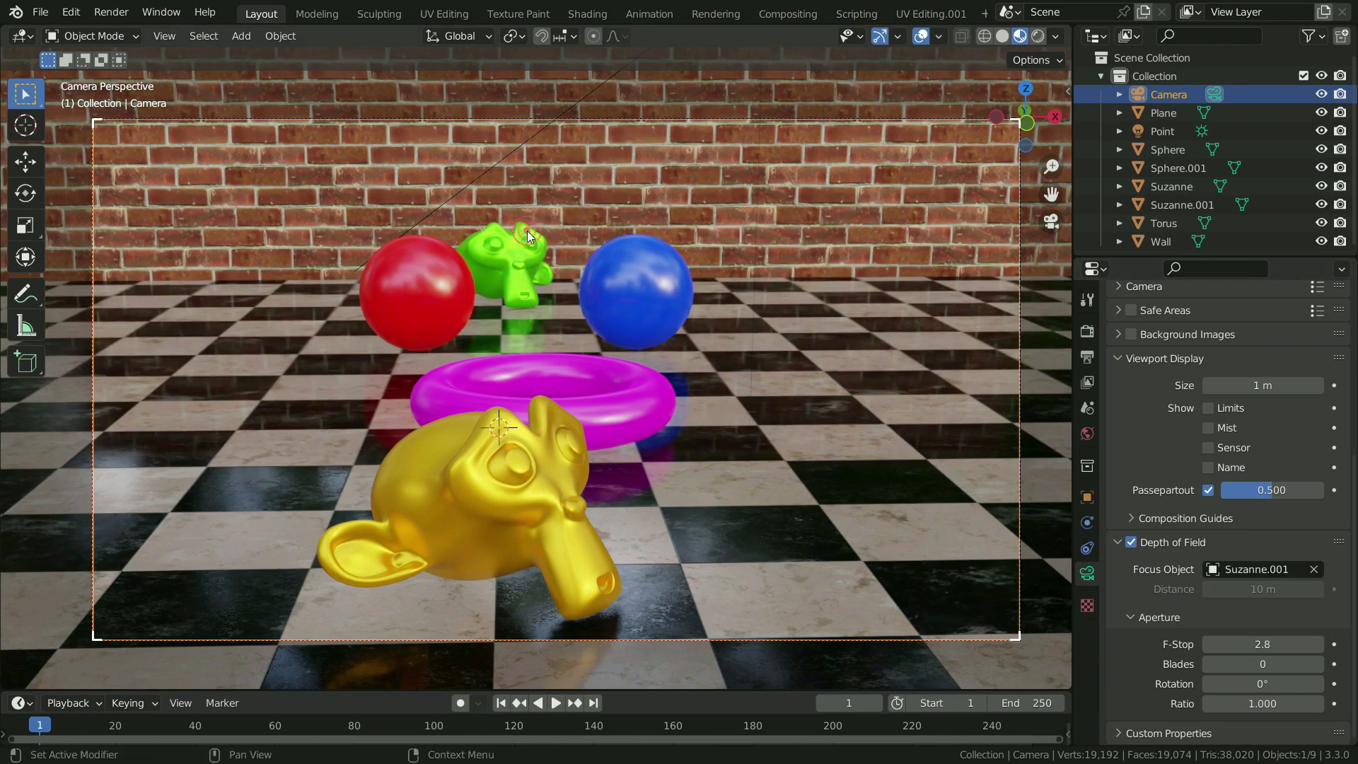
Set the camera F-Stop to 0.1 and clear the Suzanne.001 focus object.
{"action": "left_click", "coordinate": [1288, 645]}
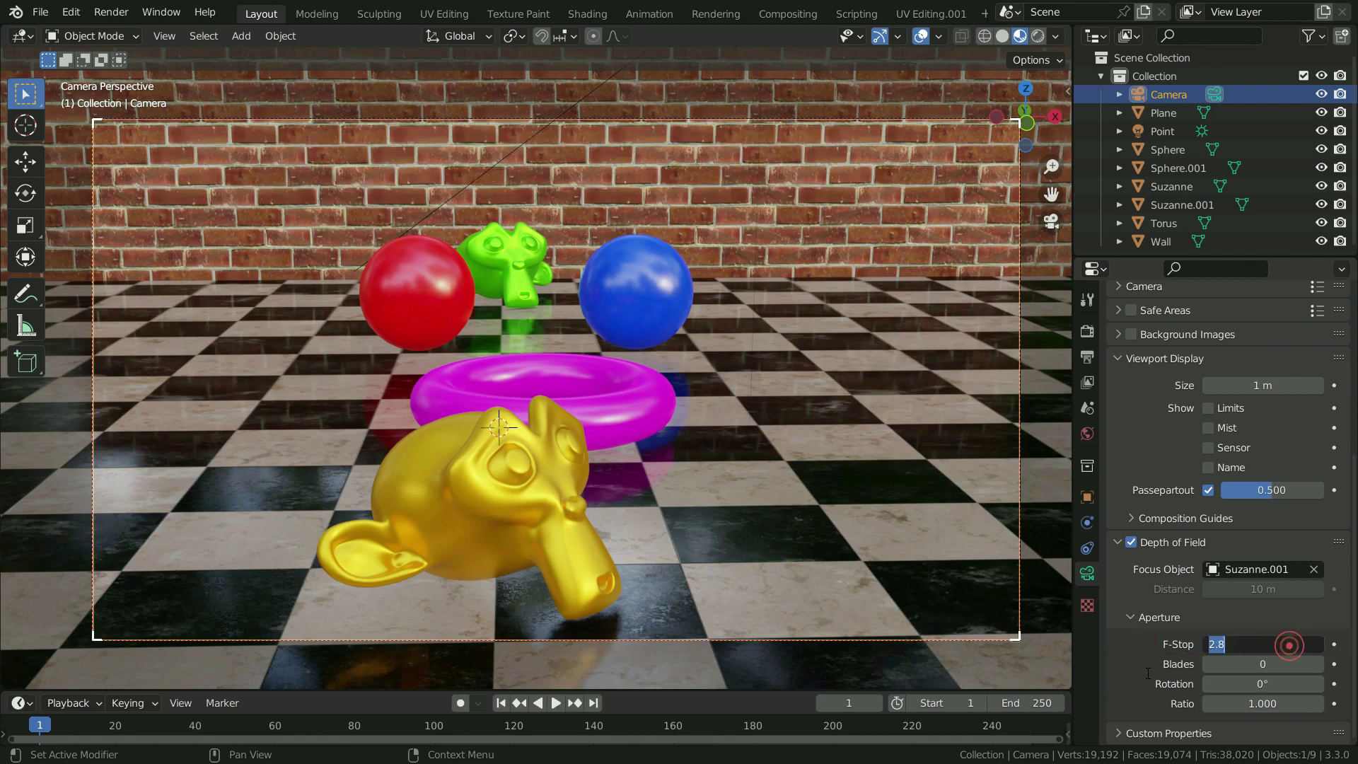
{"action": "type", "text": "0.1"}
{"action": "key", "text": "Return"}
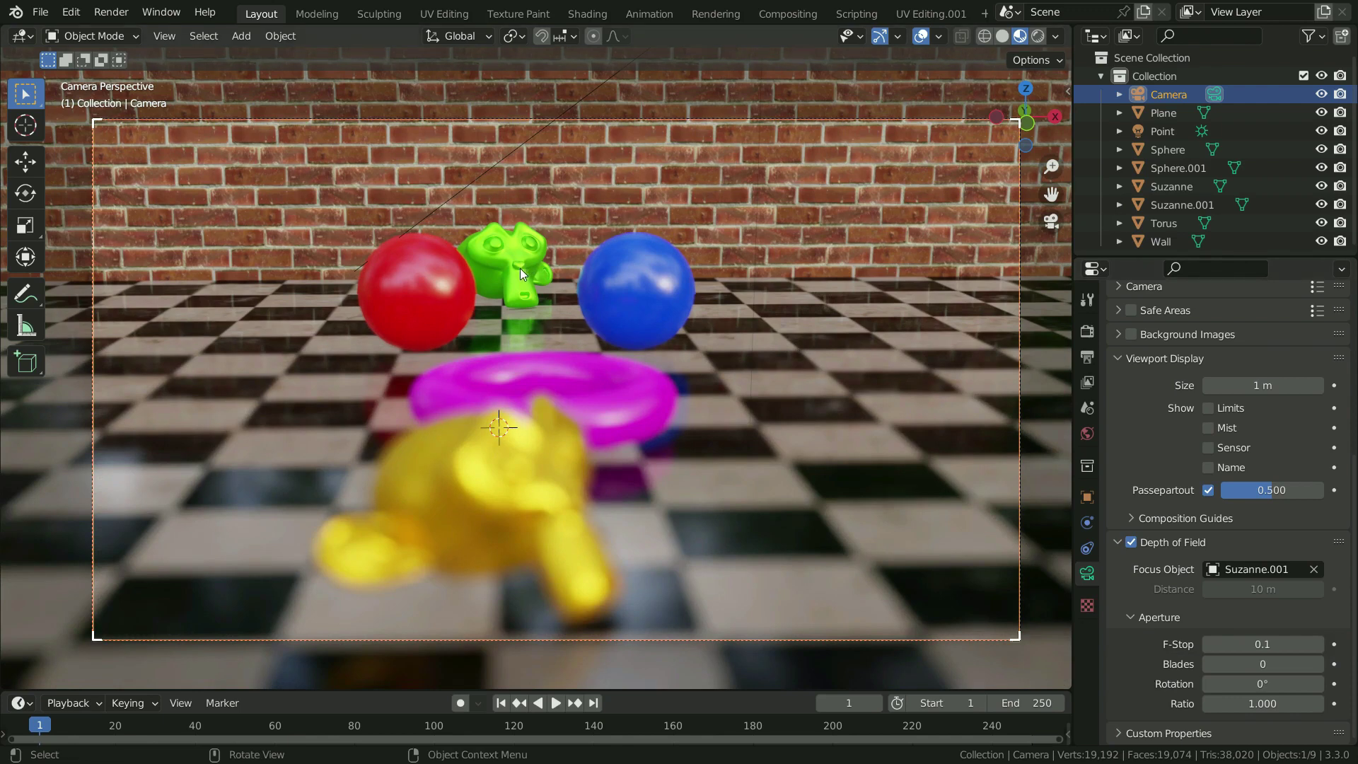
{"action": "left_click", "coordinate": [1313, 570]}
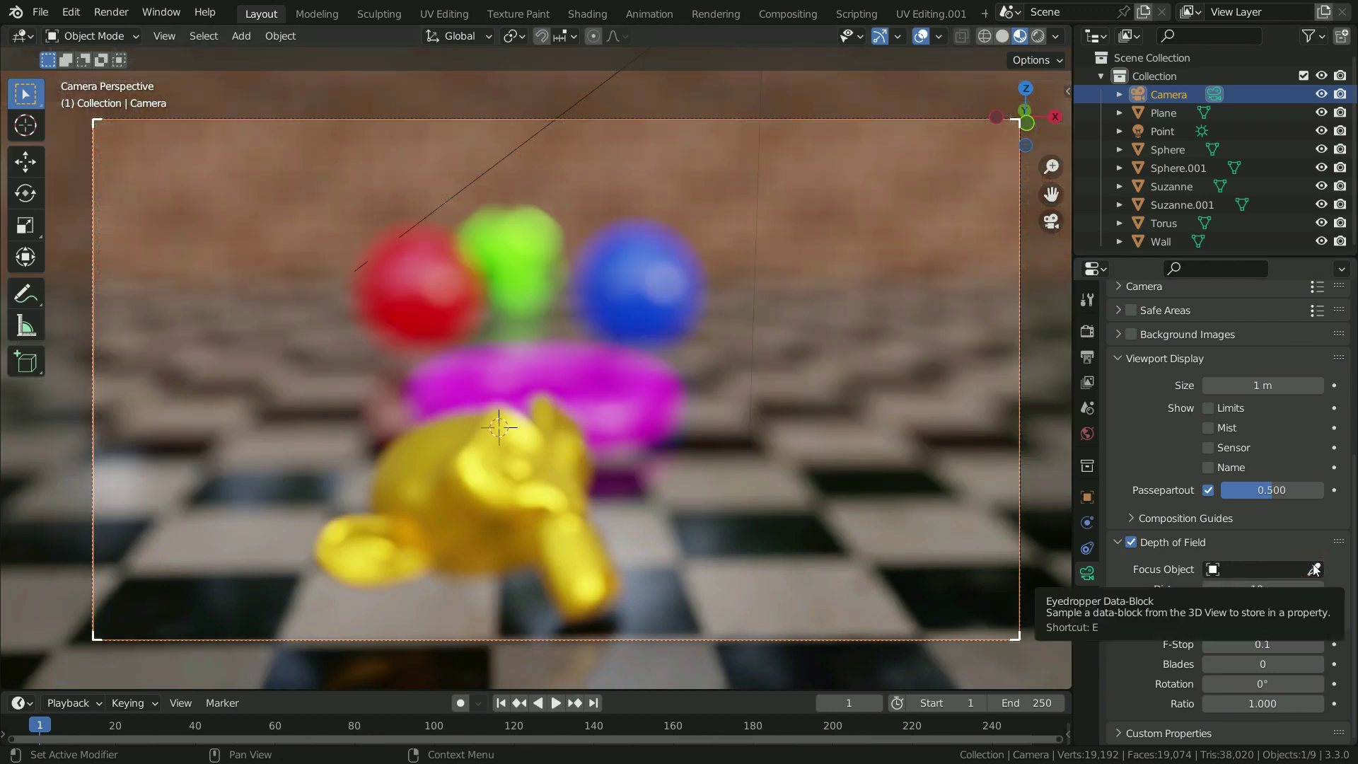
Try the yellow monkey Suzanne as focus object, clear it, and enable Viewport Display Show Limits.
{"action": "left_click", "coordinate": [1315, 569]}
{"action": "left_click", "coordinate": [506, 464]}
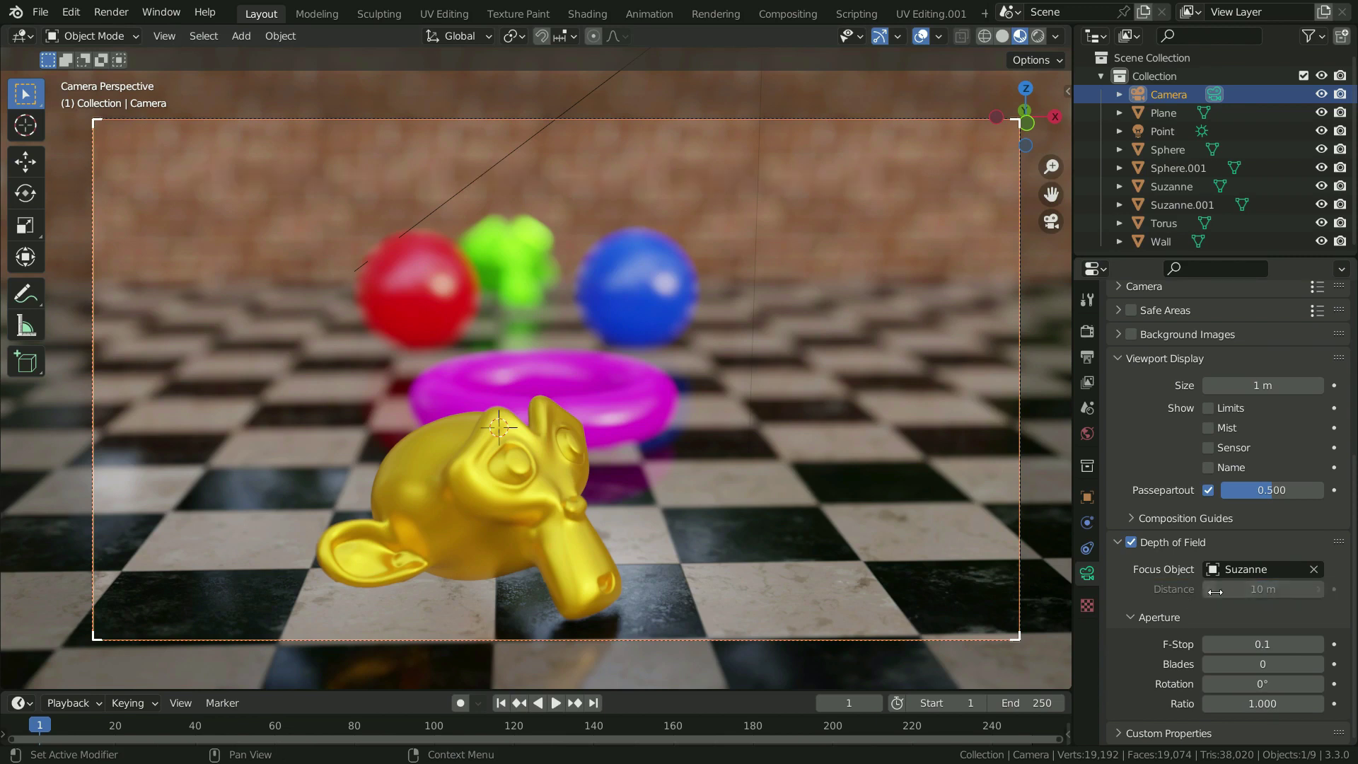
{"action": "left_click", "coordinate": [1313, 569]}
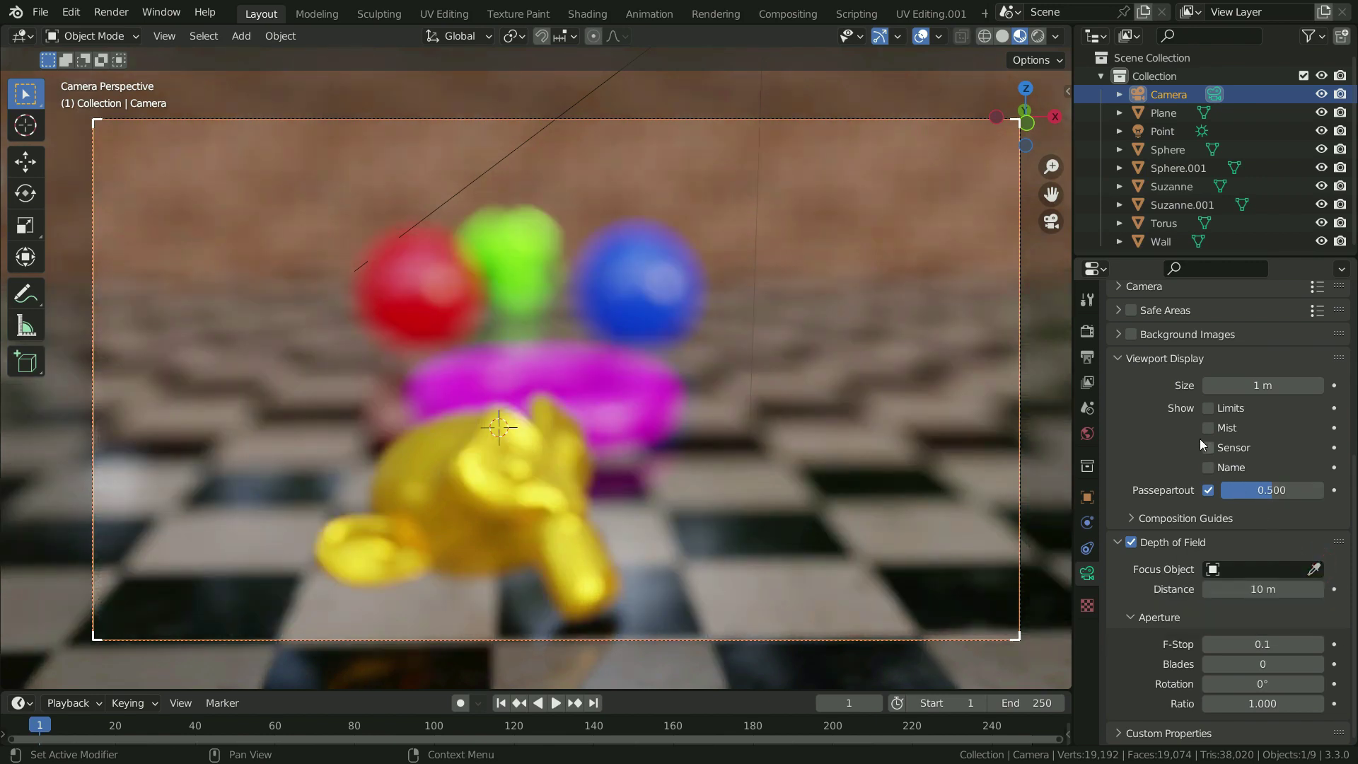
{"action": "left_click", "coordinate": [1206, 408]}
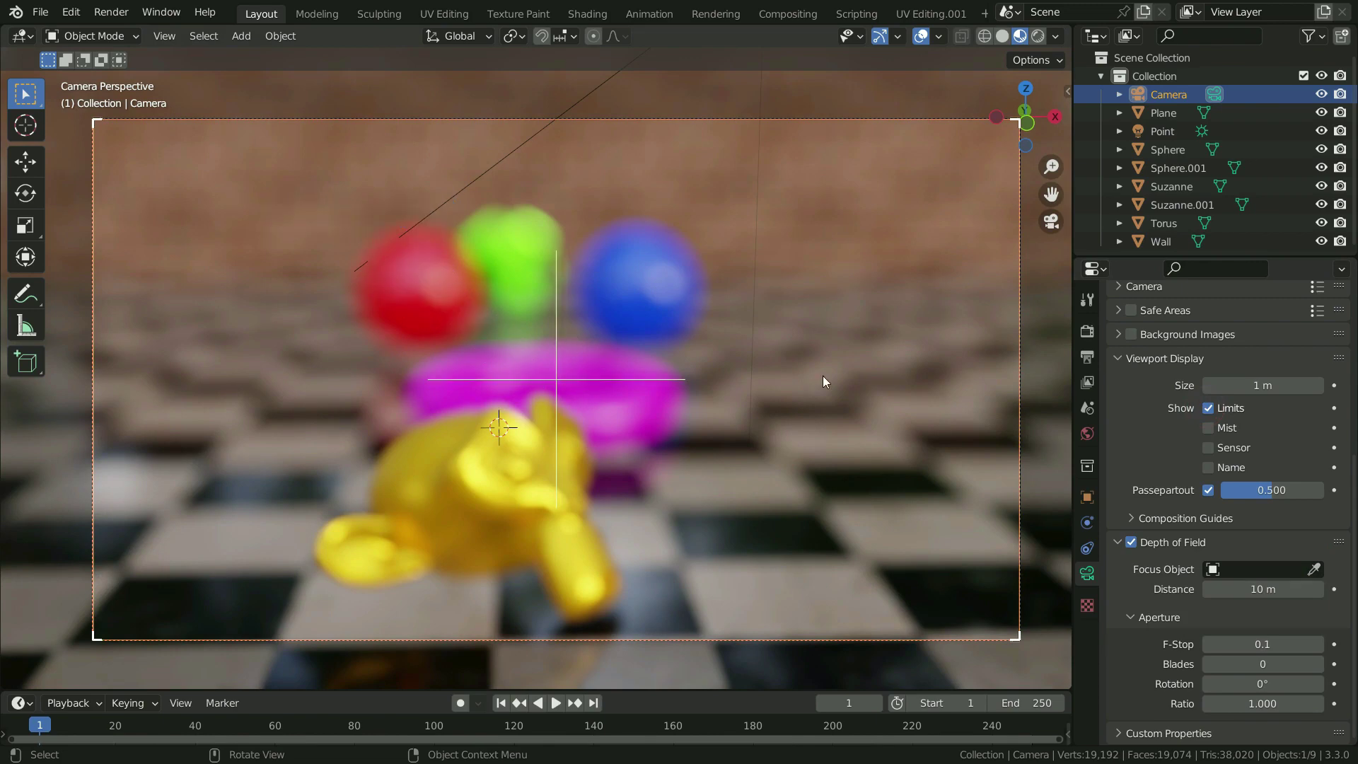
From the right side view, drag the focus distance out and back onto the yellow monkey, checking through the camera.
{"action": "key", "text": "KP_3"}
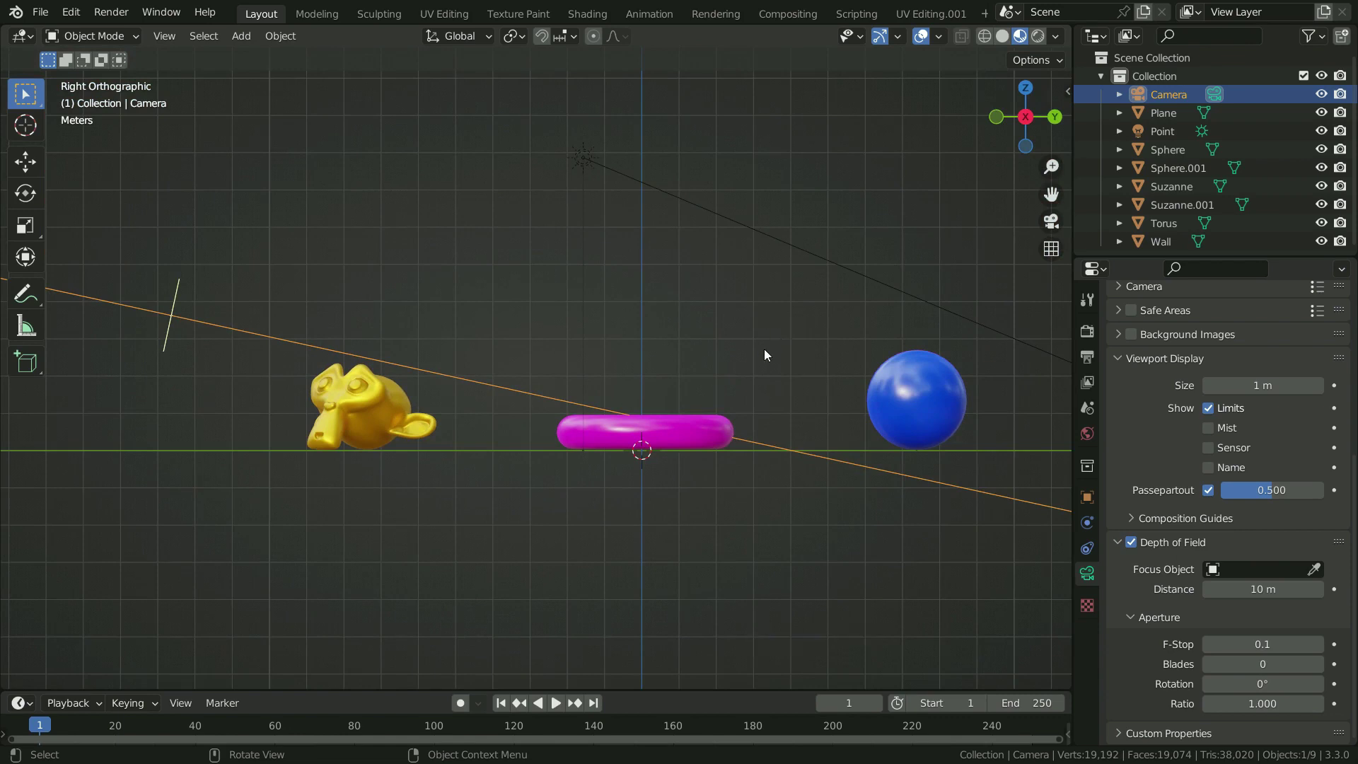
{"action": "scroll", "coordinate": [750, 387], "scroll_direction": "down", "scroll_amount": 2}
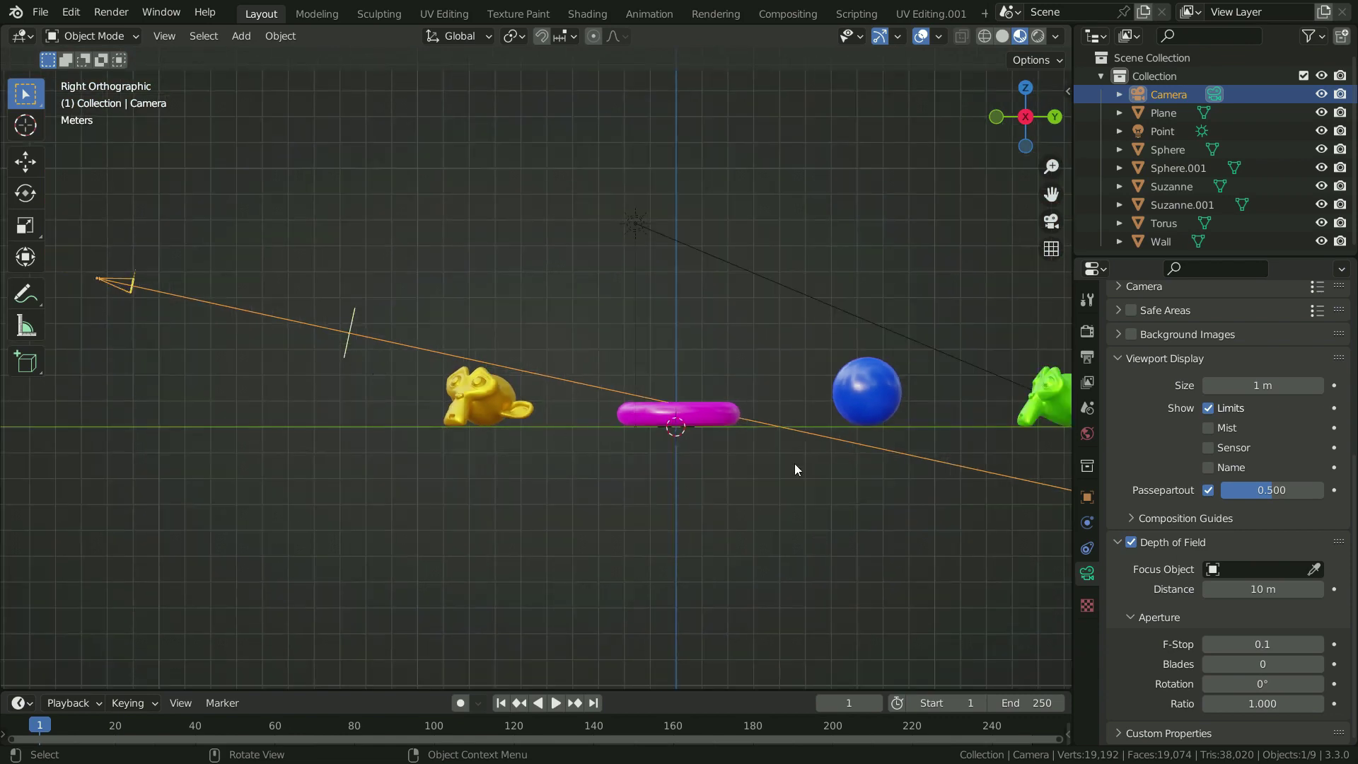
{"action": "left_click_drag", "start_coordinate": [1262, 589], "coordinate": [1351, 589]}
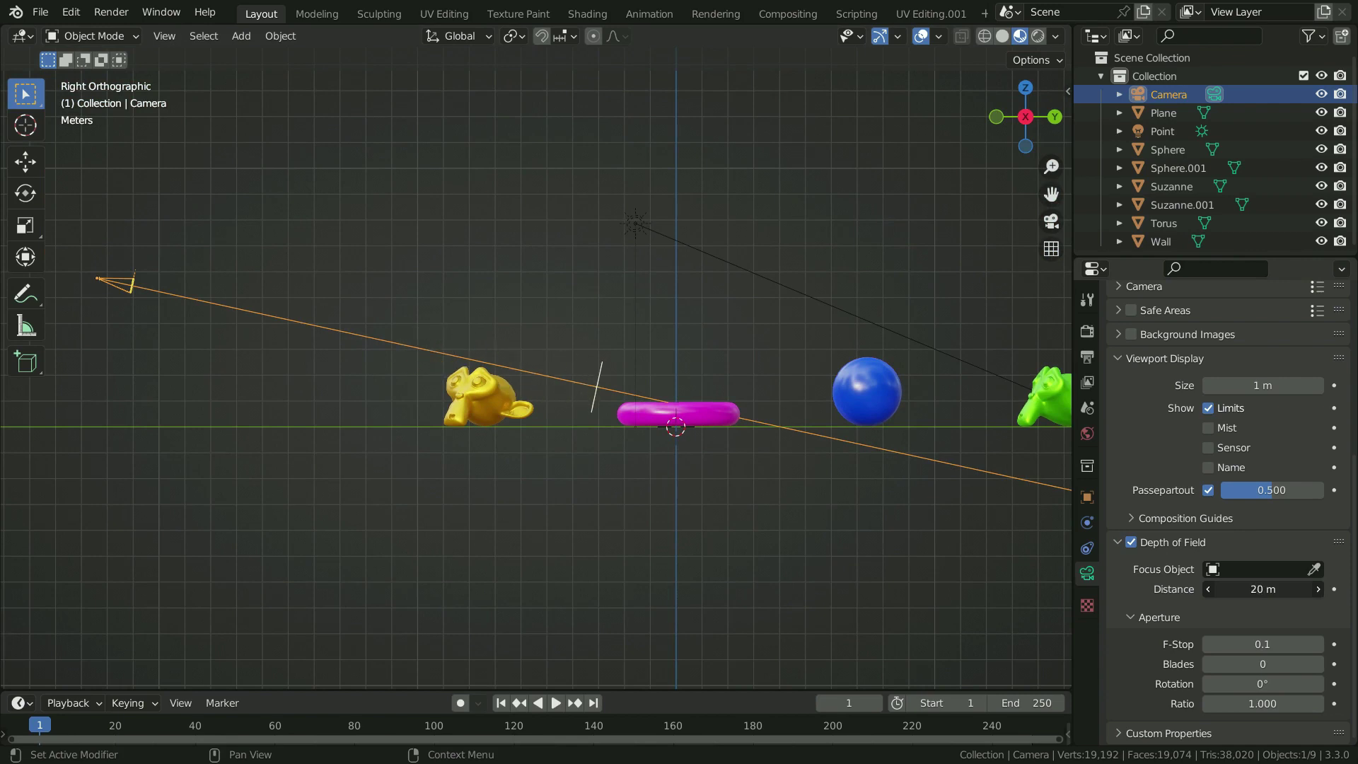
{"action": "mouse_move", "coordinate": [1273, 589]}
{"action": "left_mouse_down"}
{"action": "mouse_move", "coordinate": [1219, 589]}
{"action": "mouse_move", "coordinate": [1238, 591]}
{"action": "left_mouse_up"}
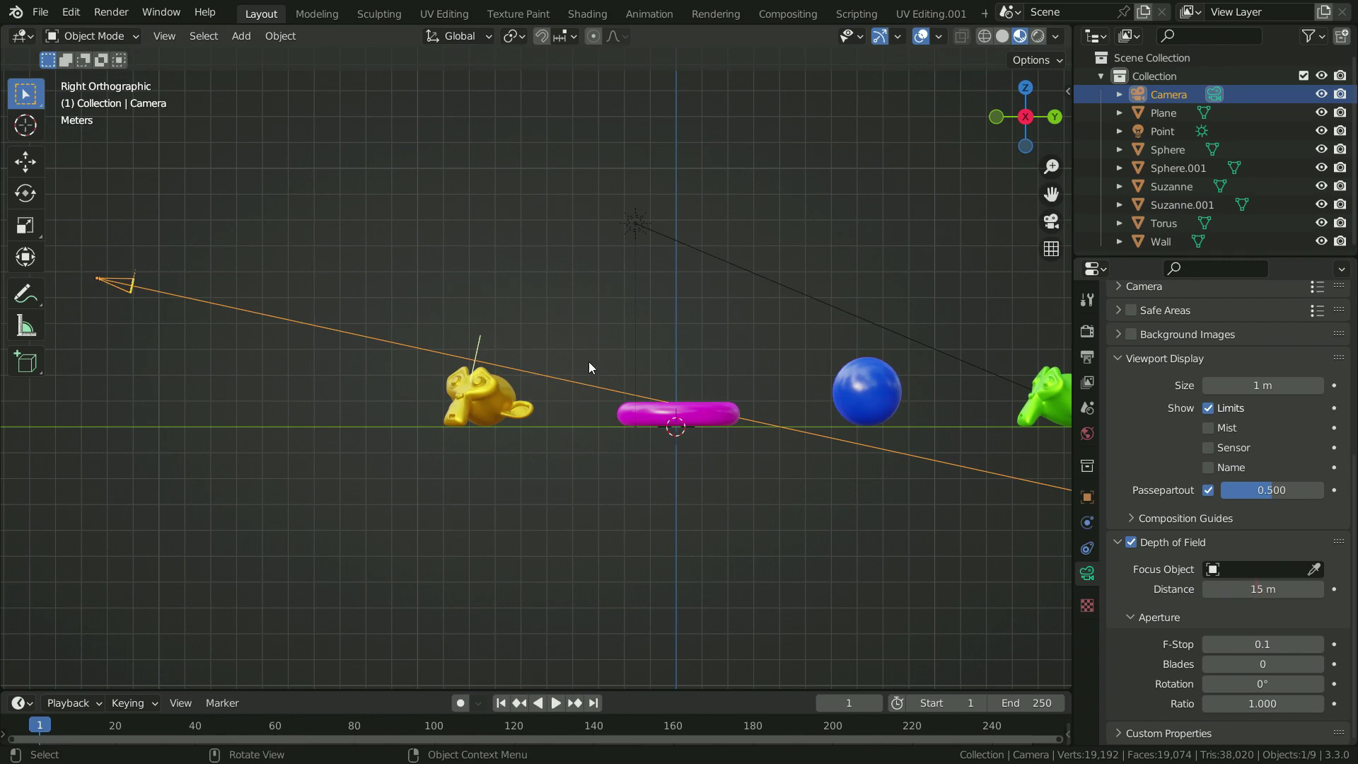
{"action": "key", "text": "KP_0"}
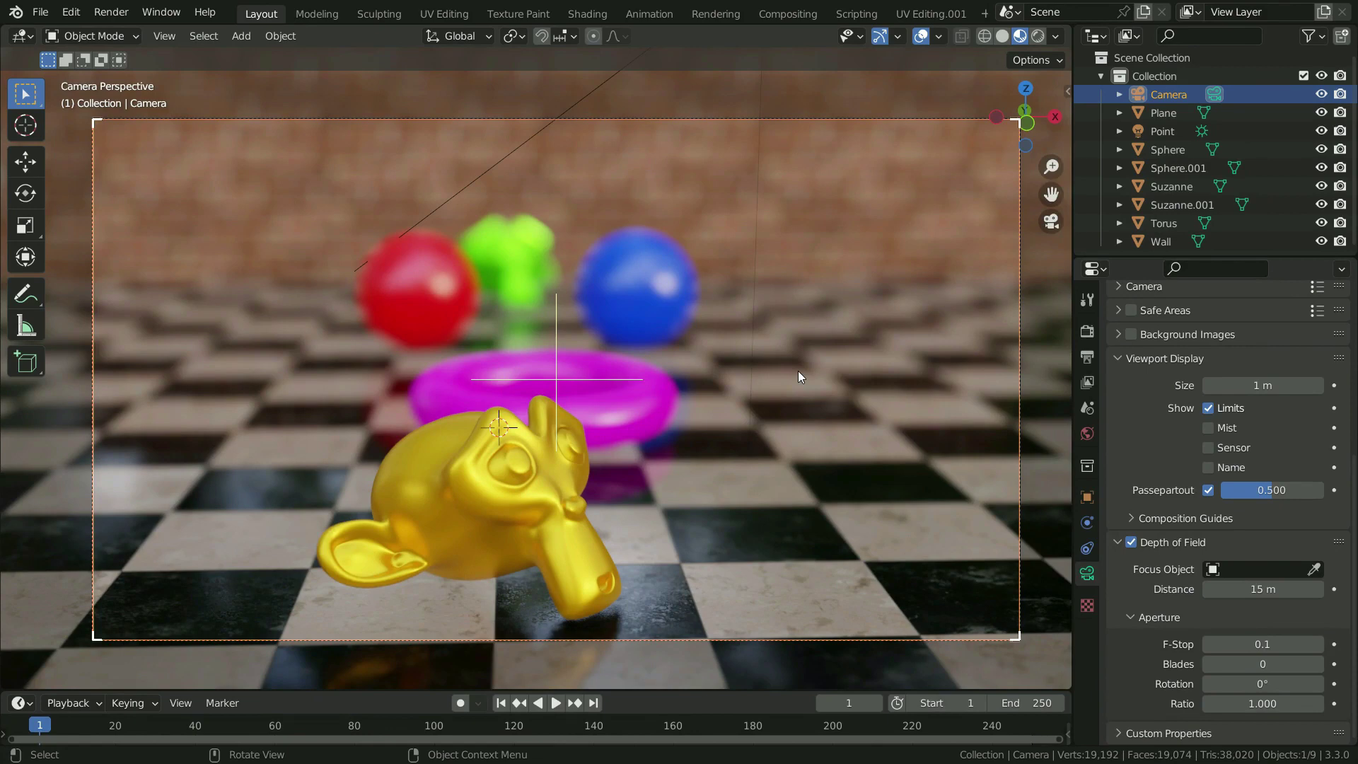
{"action": "key", "text": "KP_3"}
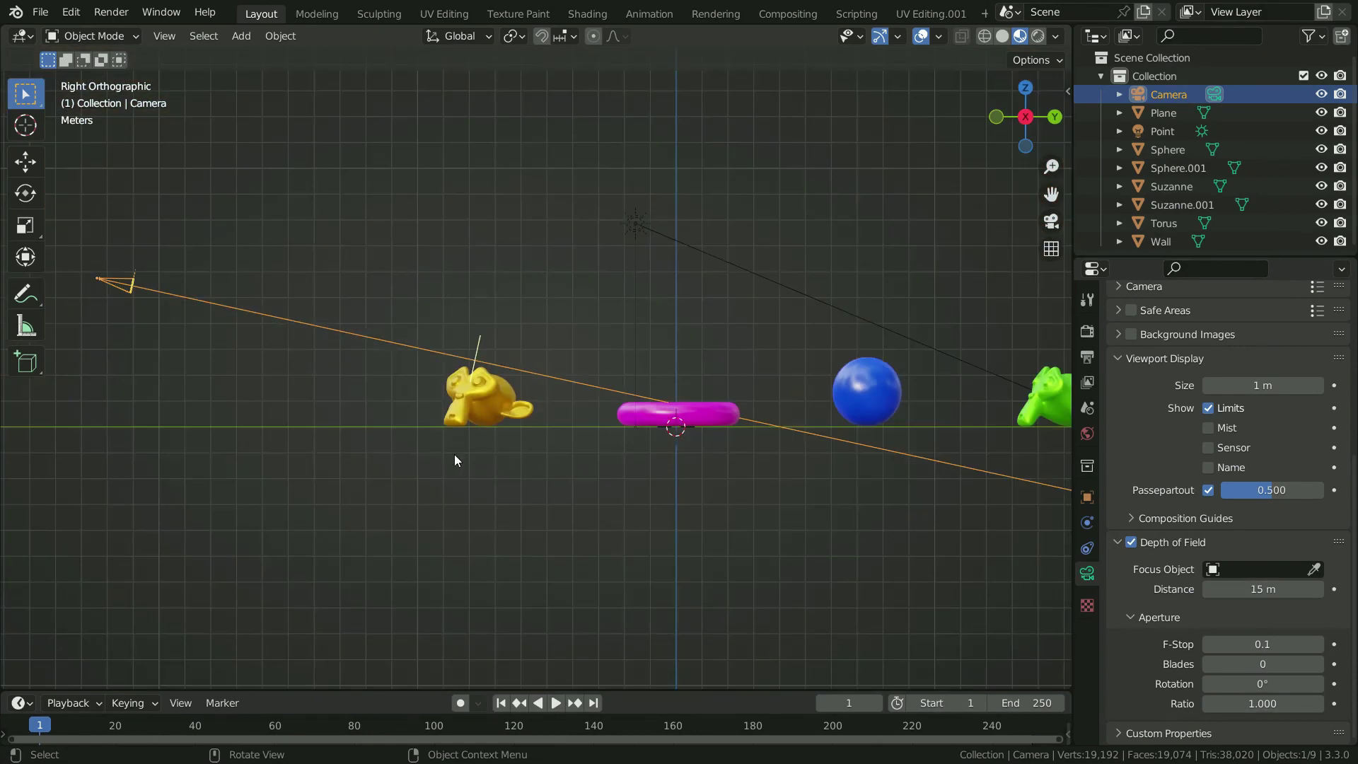
Shift the focus distance toward the torus and spheres, rechecking the result in camera view.
{"action": "left_click_drag", "start_coordinate": [1262, 589], "coordinate": [1340, 589]}
{"action": "key", "text": "KP_0"}
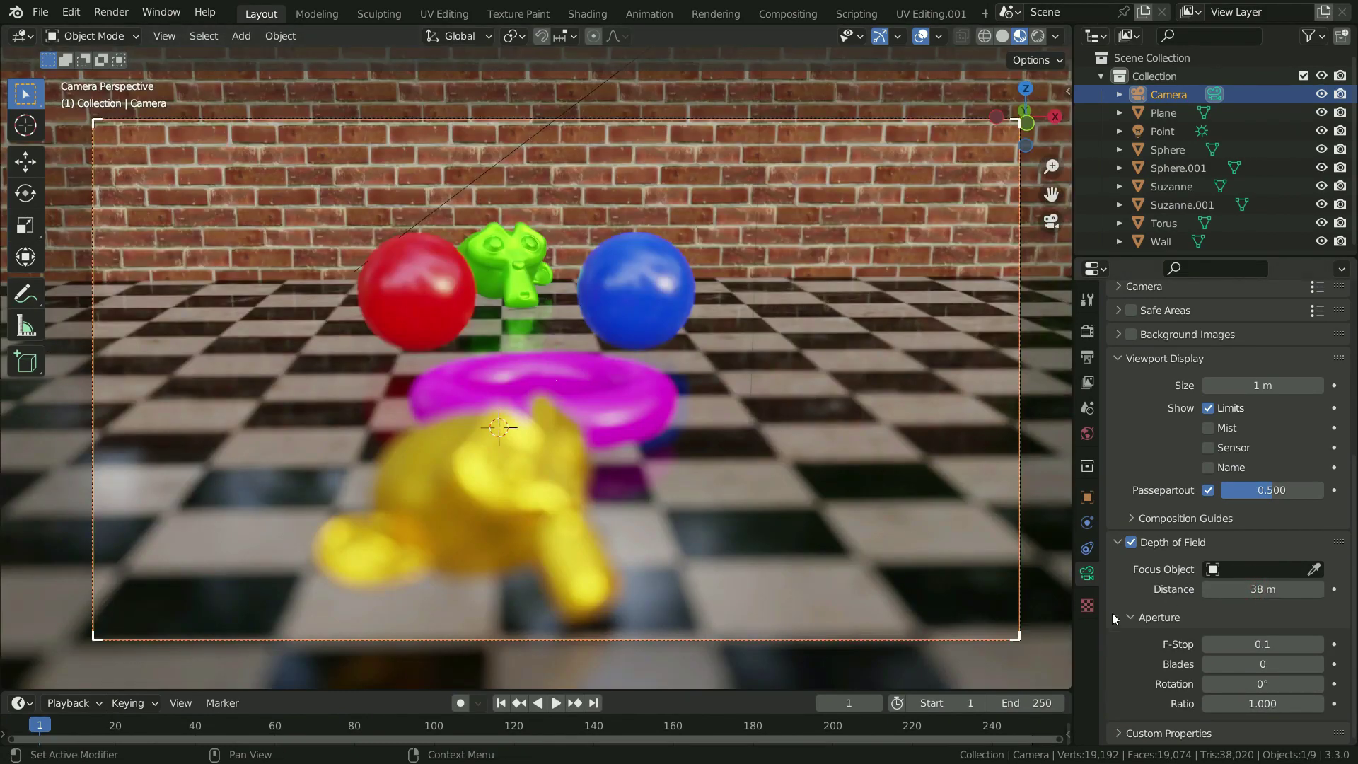
{"action": "mouse_move", "coordinate": [1262, 589]}
{"action": "left_mouse_down"}
{"action": "mouse_move", "coordinate": [1280, 589]}
{"action": "mouse_move", "coordinate": [1266, 589]}
{"action": "left_mouse_up"}
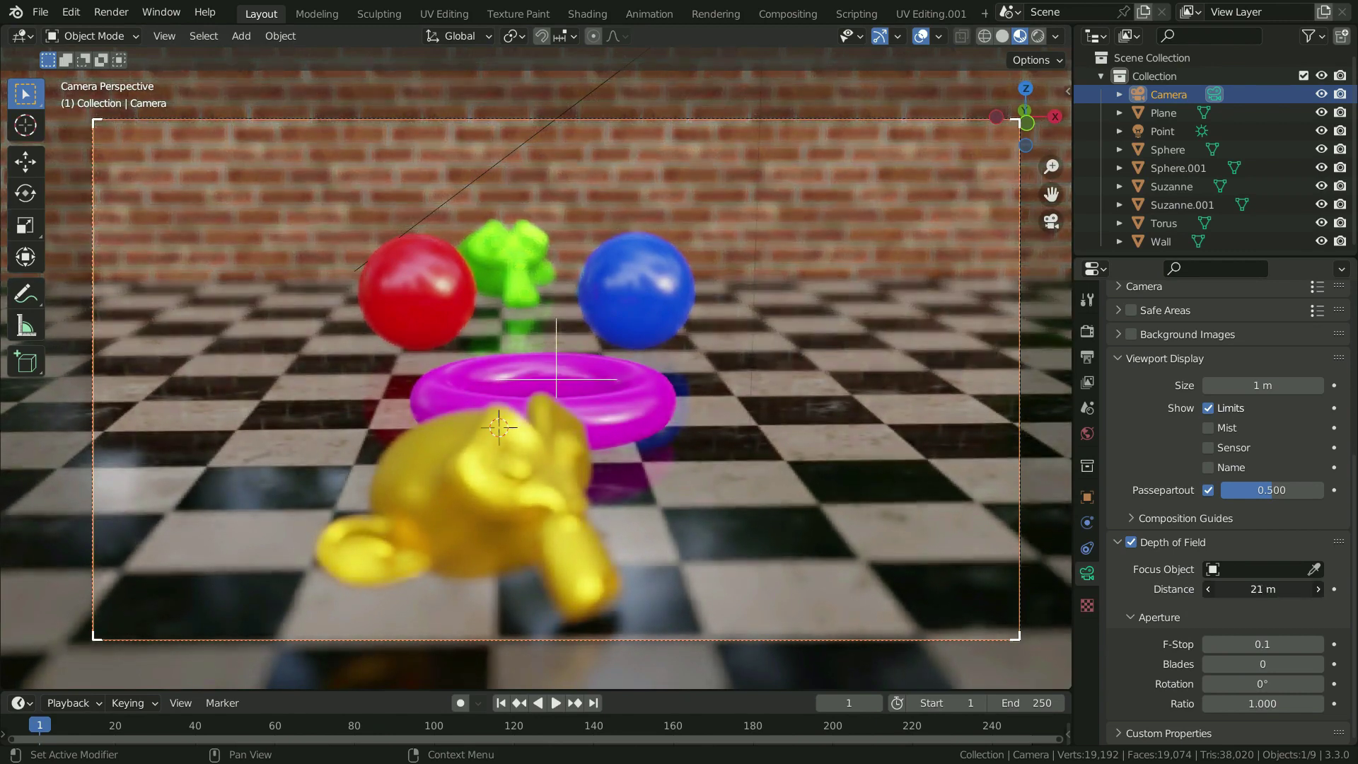
{"action": "left_click", "coordinate": [556, 379]}
{"action": "mouse_move", "coordinate": [556, 379]}
{"action": "left_mouse_down"}
{"action": "mouse_move", "coordinate": [555, 176]}
{"action": "mouse_move", "coordinate": [555, 378]}
{"action": "left_mouse_up"}
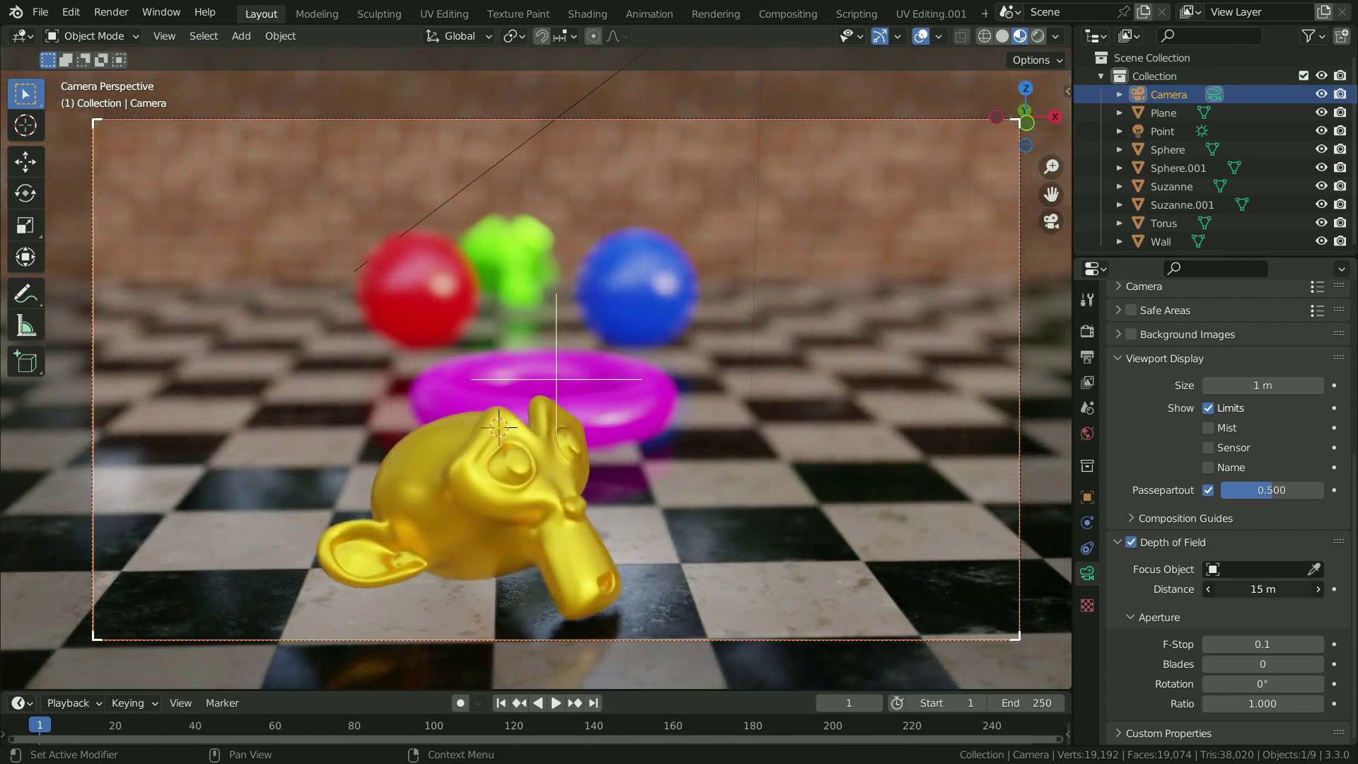
Switch the 3D viewport to Rendered shading to preview the depth-of-field blur.
{"action": "left_click_drag", "start_coordinate": [1244, 587], "coordinate": [1245, 587]}
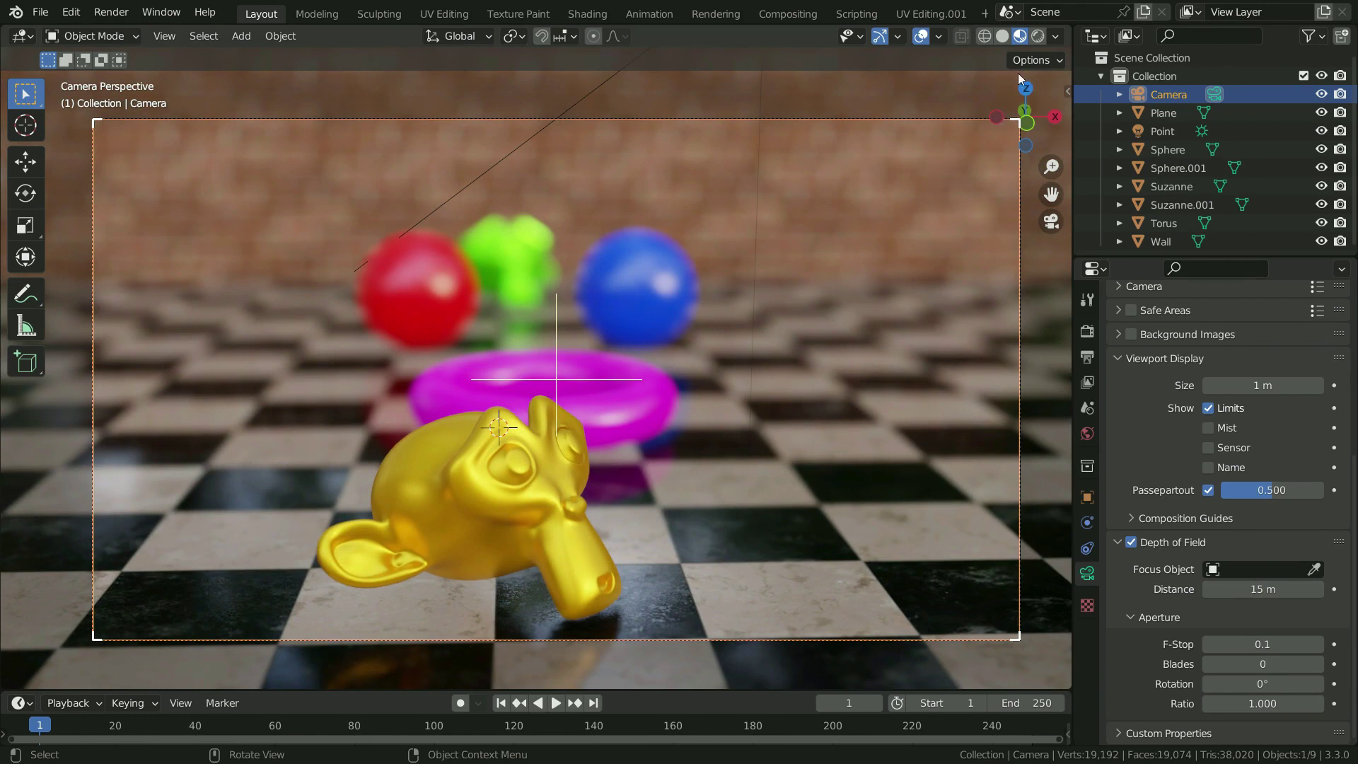
{"action": "left_click", "coordinate": [1037, 36]}
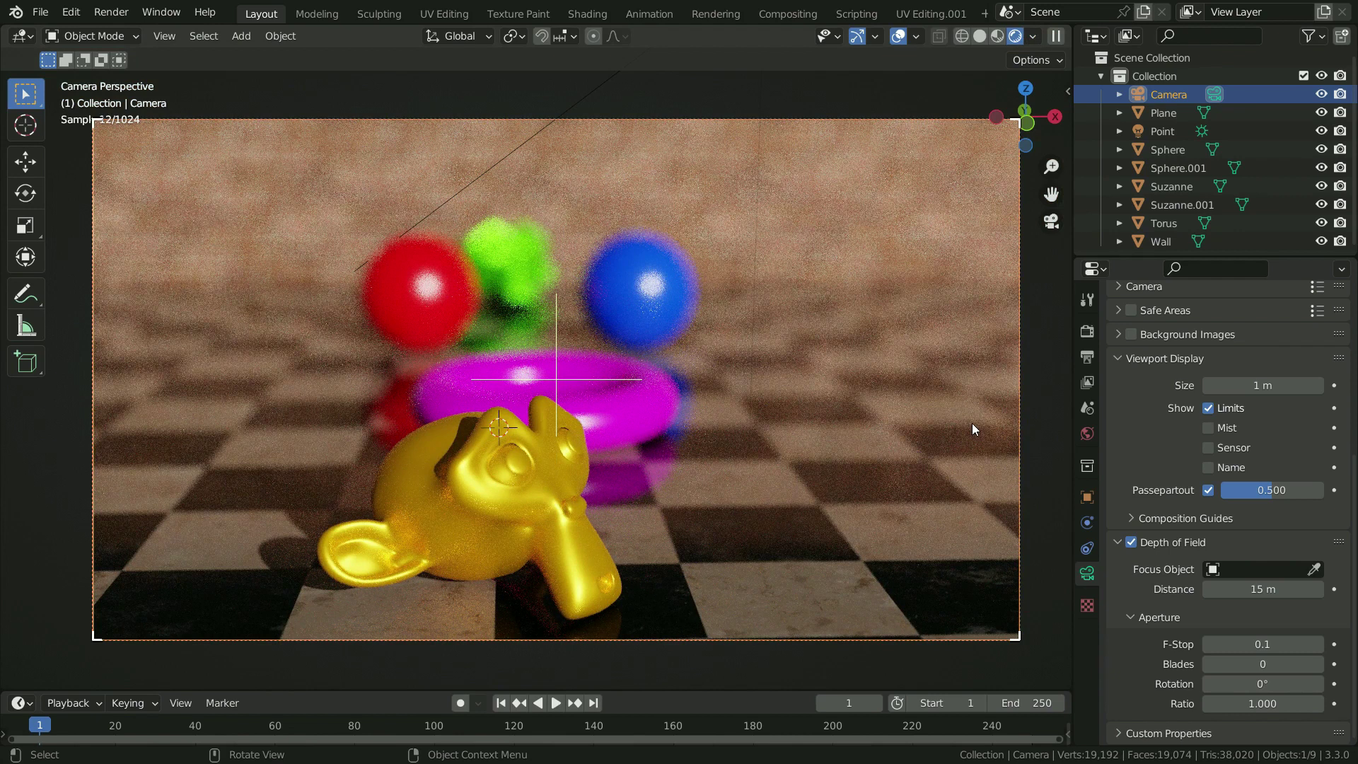
Run Render > Render Image, inspect the blurred result, then close the Blender Render window.
{"action": "left_click", "coordinate": [114, 12]}
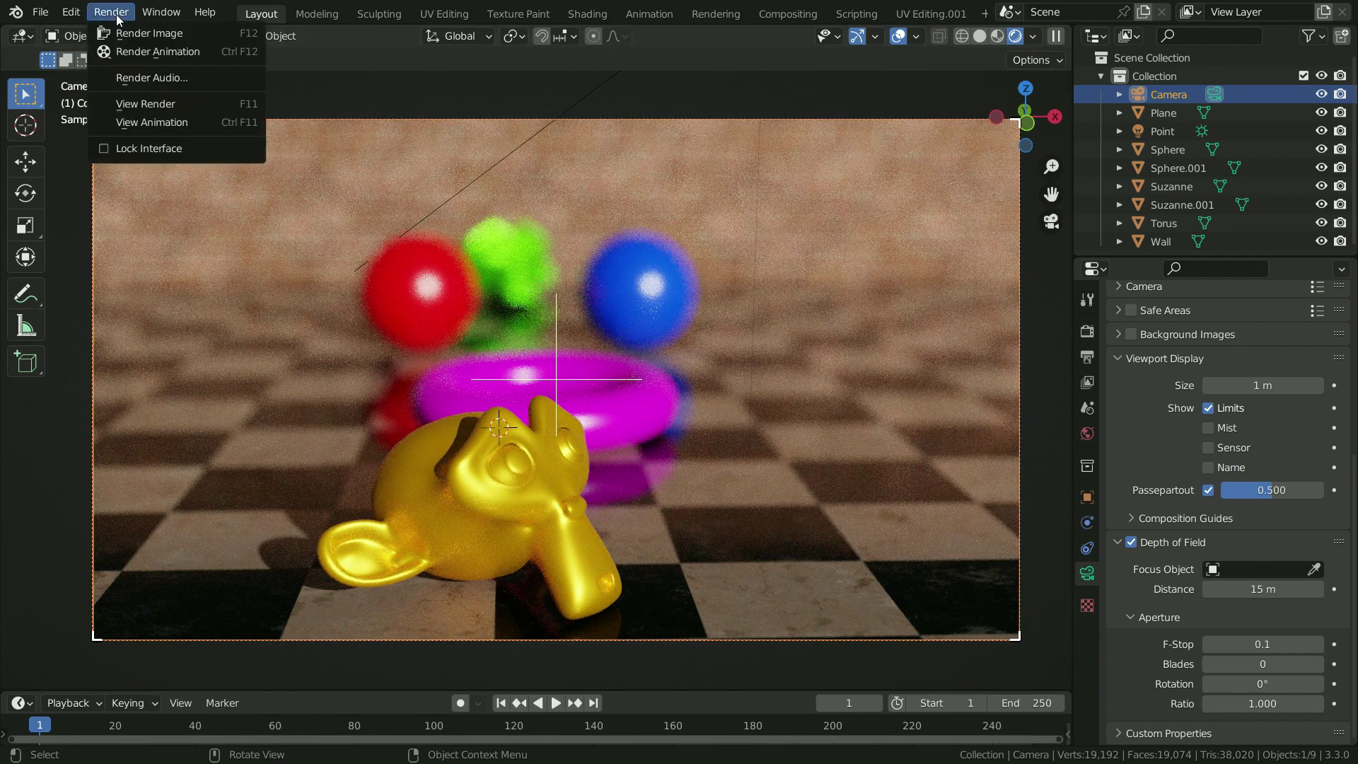
{"action": "left_click", "coordinate": [177, 34]}
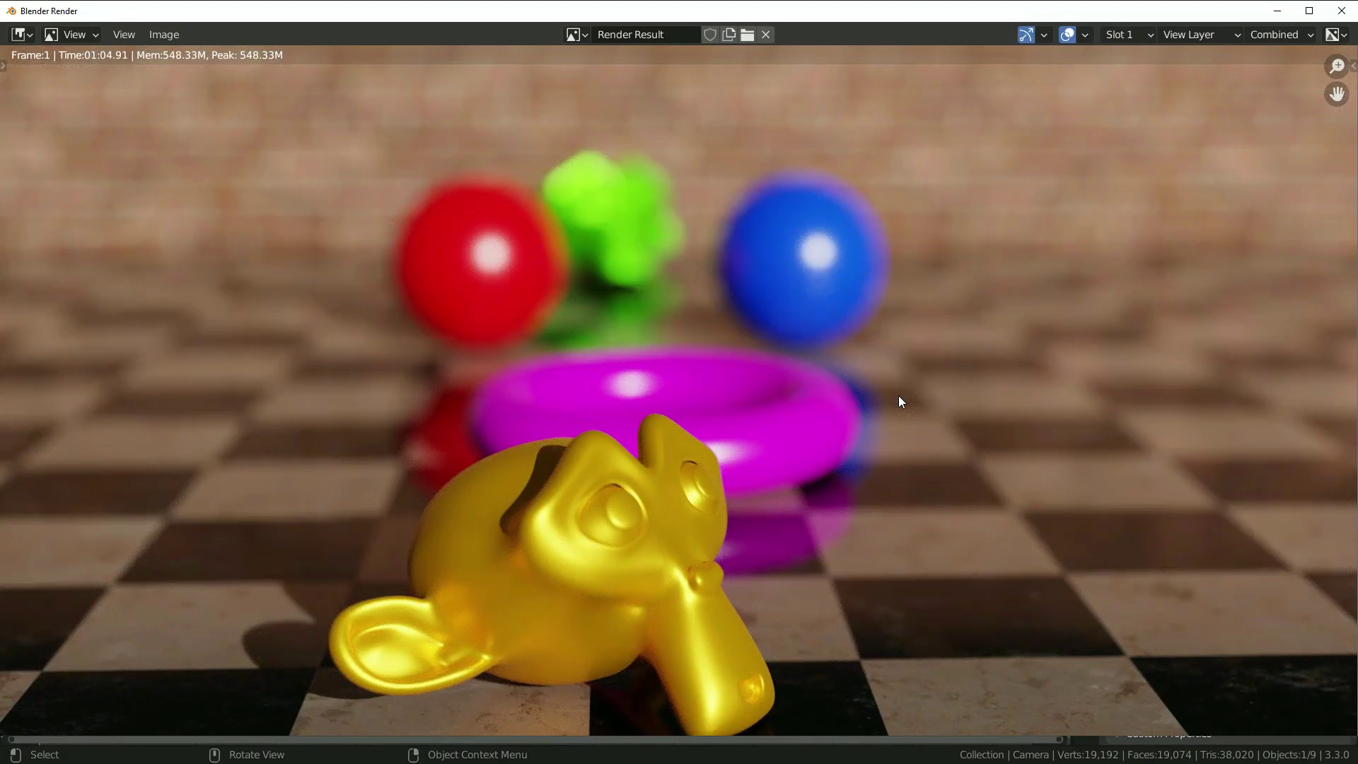
{"action": "scroll", "coordinate": [898, 396], "scroll_direction": "down", "scroll_amount": 2}
{"action": "scroll", "coordinate": [1208, 474], "scroll_direction": "up", "scroll_amount": 1}
{"action": "scroll", "coordinate": [851, 452], "scroll_direction": "down", "scroll_amount": 1}
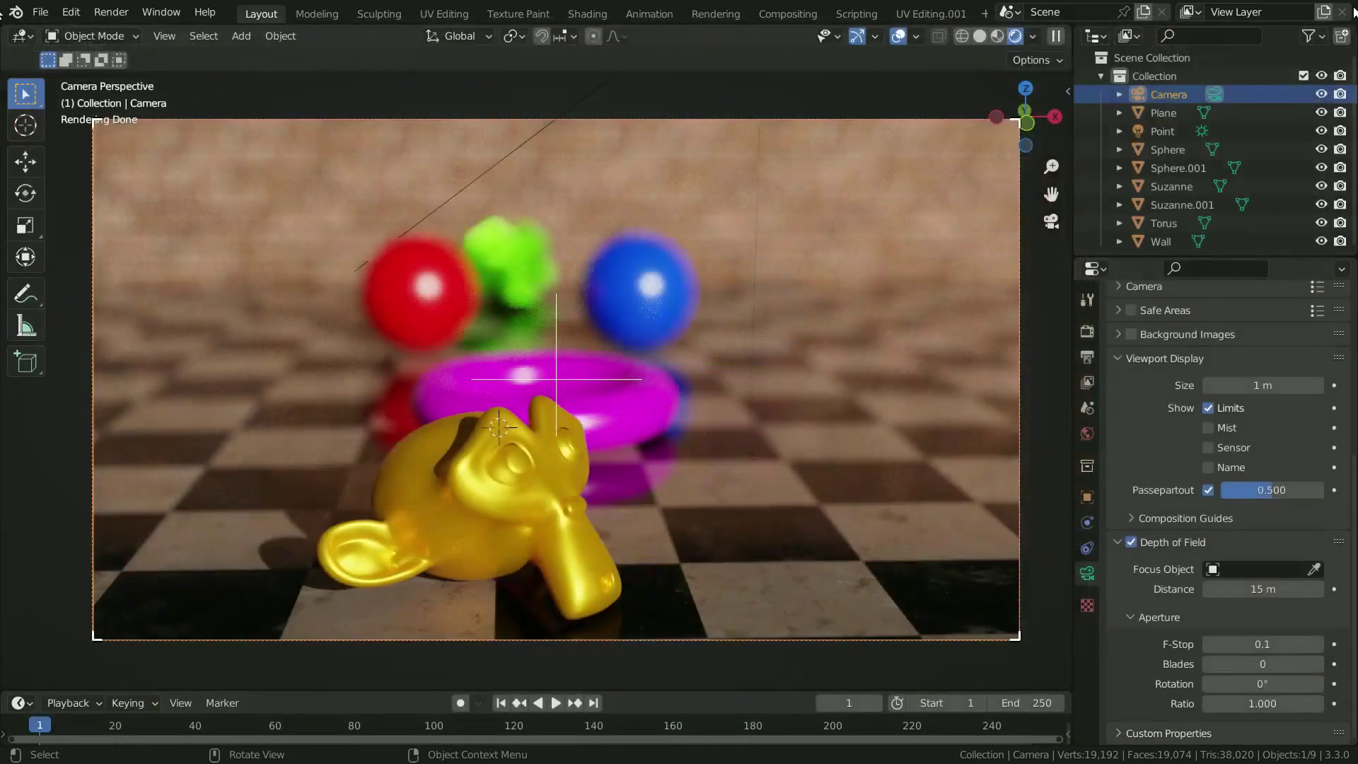
{"action": "left_click", "coordinate": [1342, 11]}
Change the Render Engine in Render Properties from Cycles to Eevee.
{"action": "left_click", "coordinate": [1087, 331]}
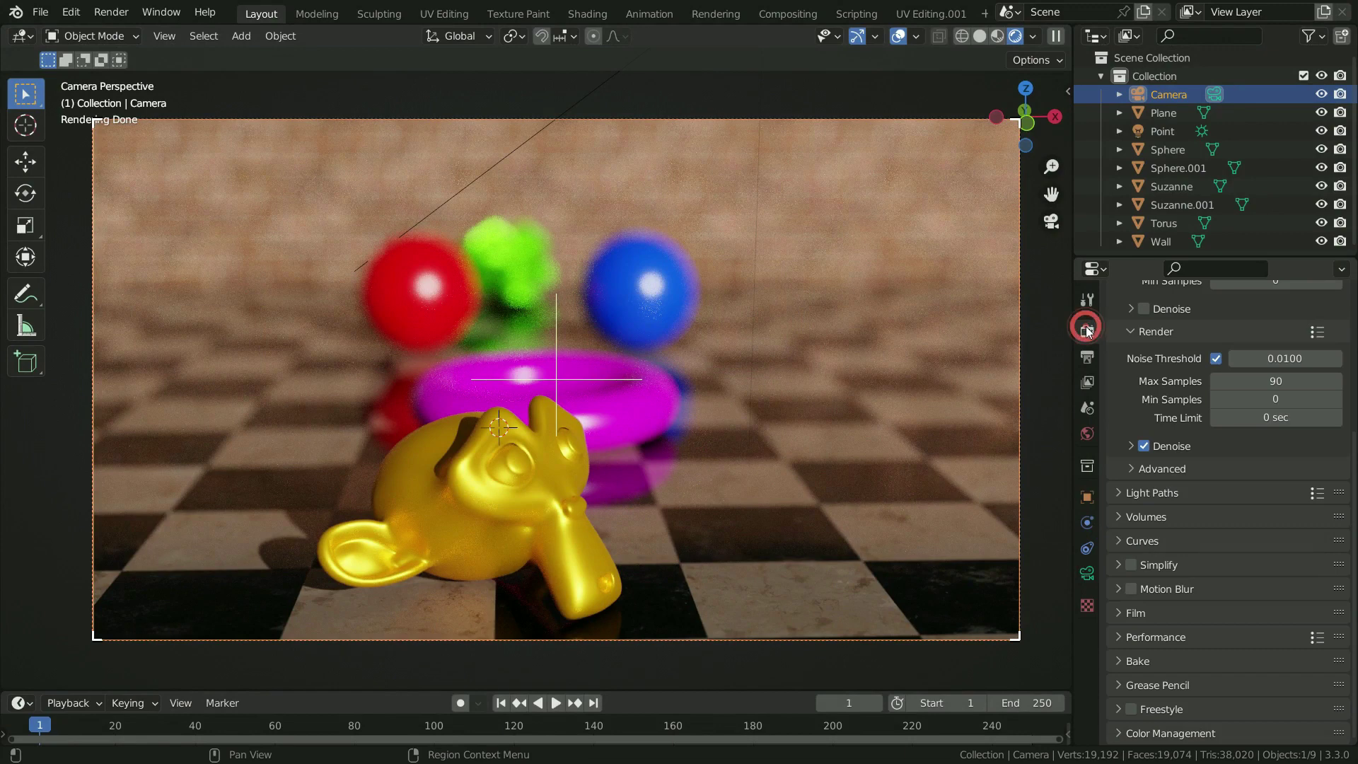
{"action": "scroll", "coordinate": [1139, 435], "scroll_direction": "up", "scroll_amount": 5}
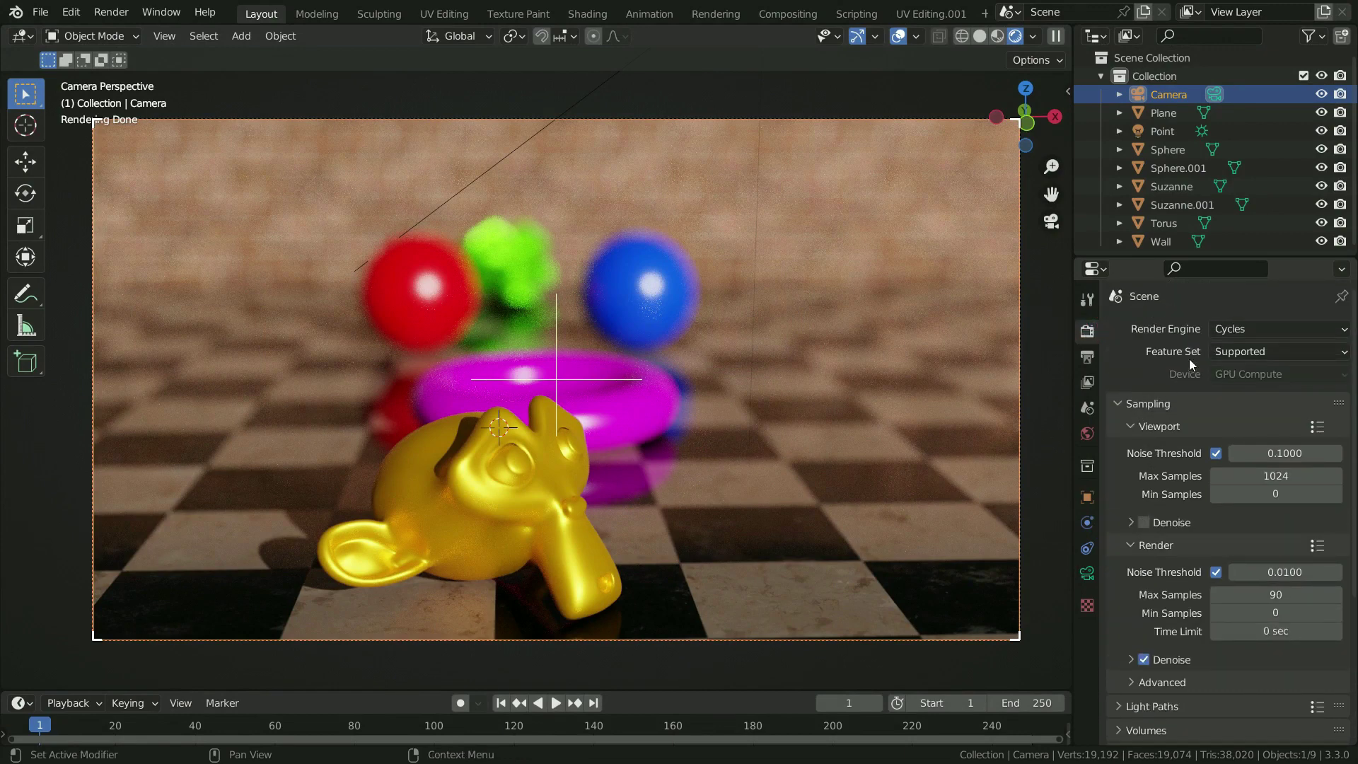
{"action": "left_click", "coordinate": [1271, 328]}
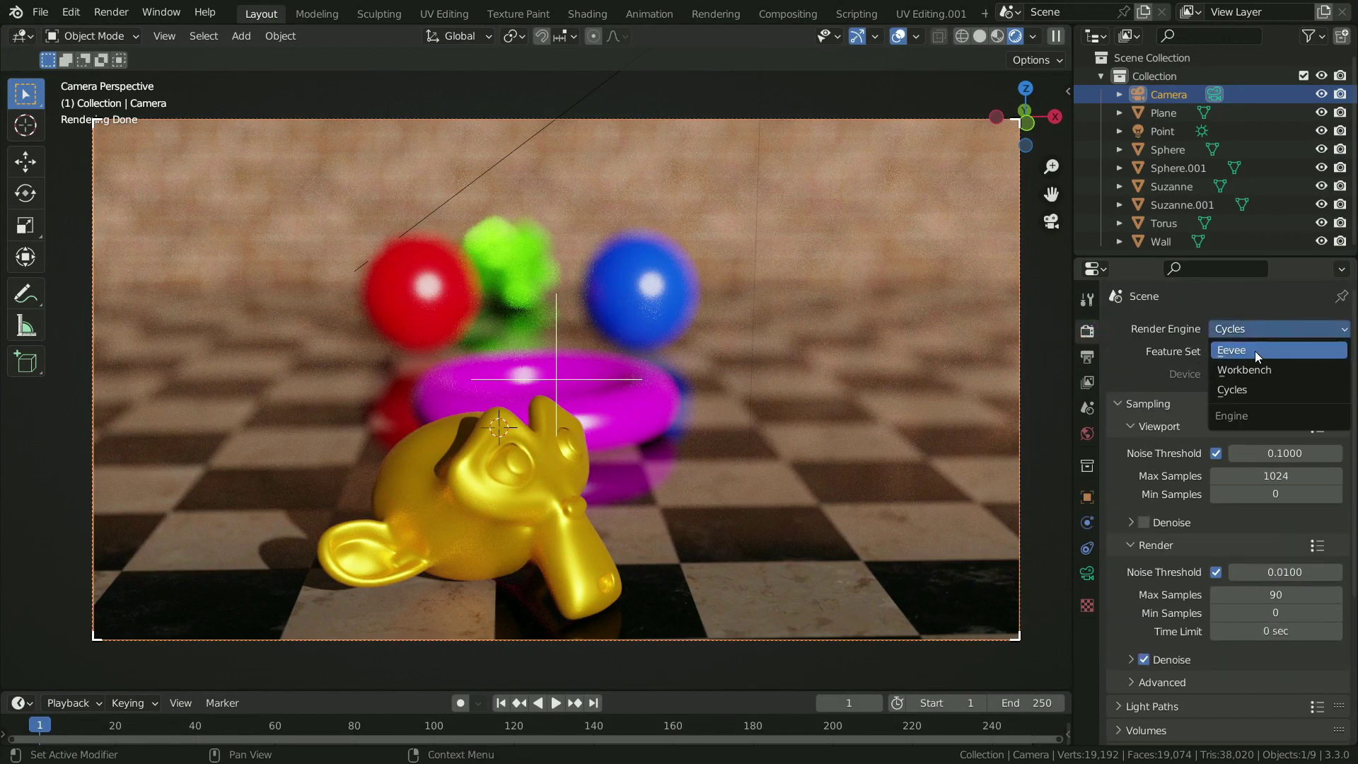
{"action": "left_click", "coordinate": [1254, 350]}
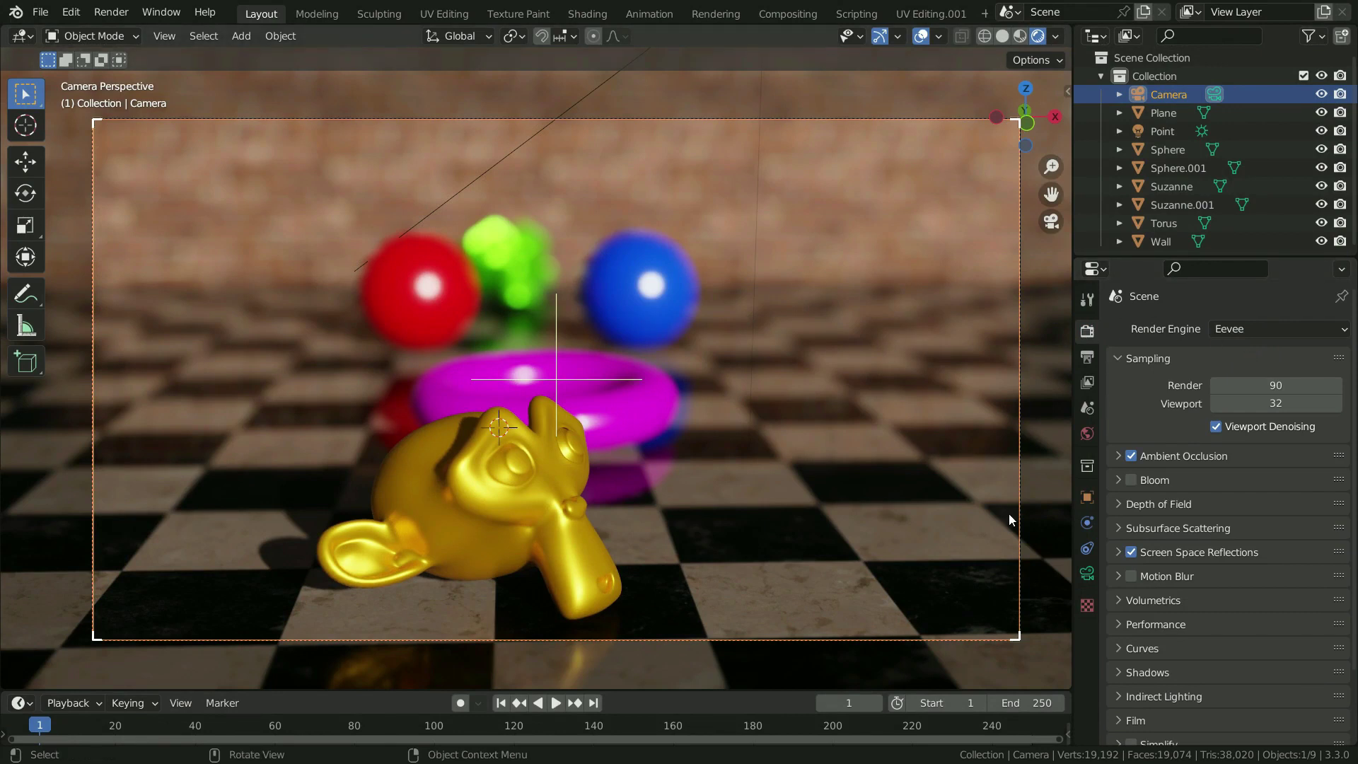
Set the camera's Depth of Field Aperture Blades to 3.
{"action": "left_click", "coordinate": [1087, 573]}
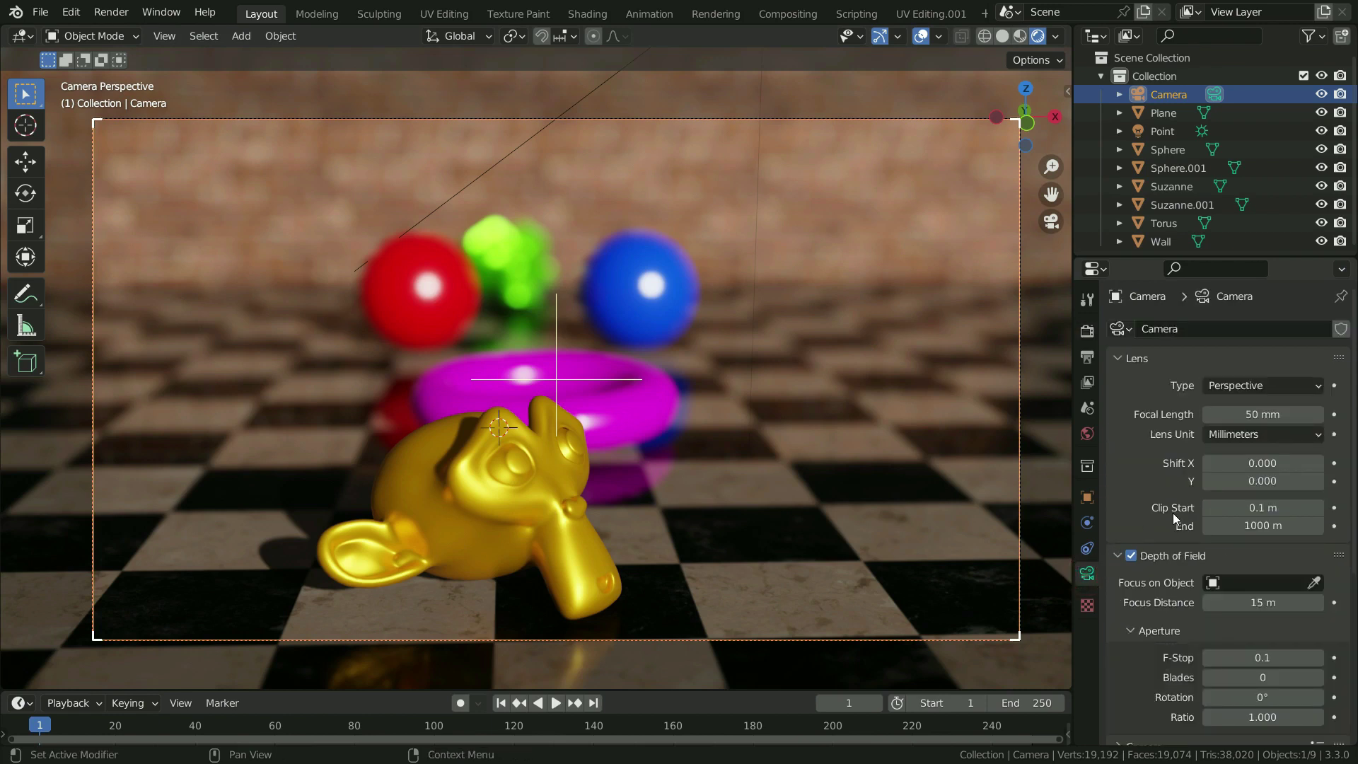
{"action": "scroll", "coordinate": [1170, 516], "scroll_direction": "down", "scroll_amount": 1}
{"action": "scroll", "coordinate": [1168, 520], "scroll_direction": "down", "scroll_amount": 4}
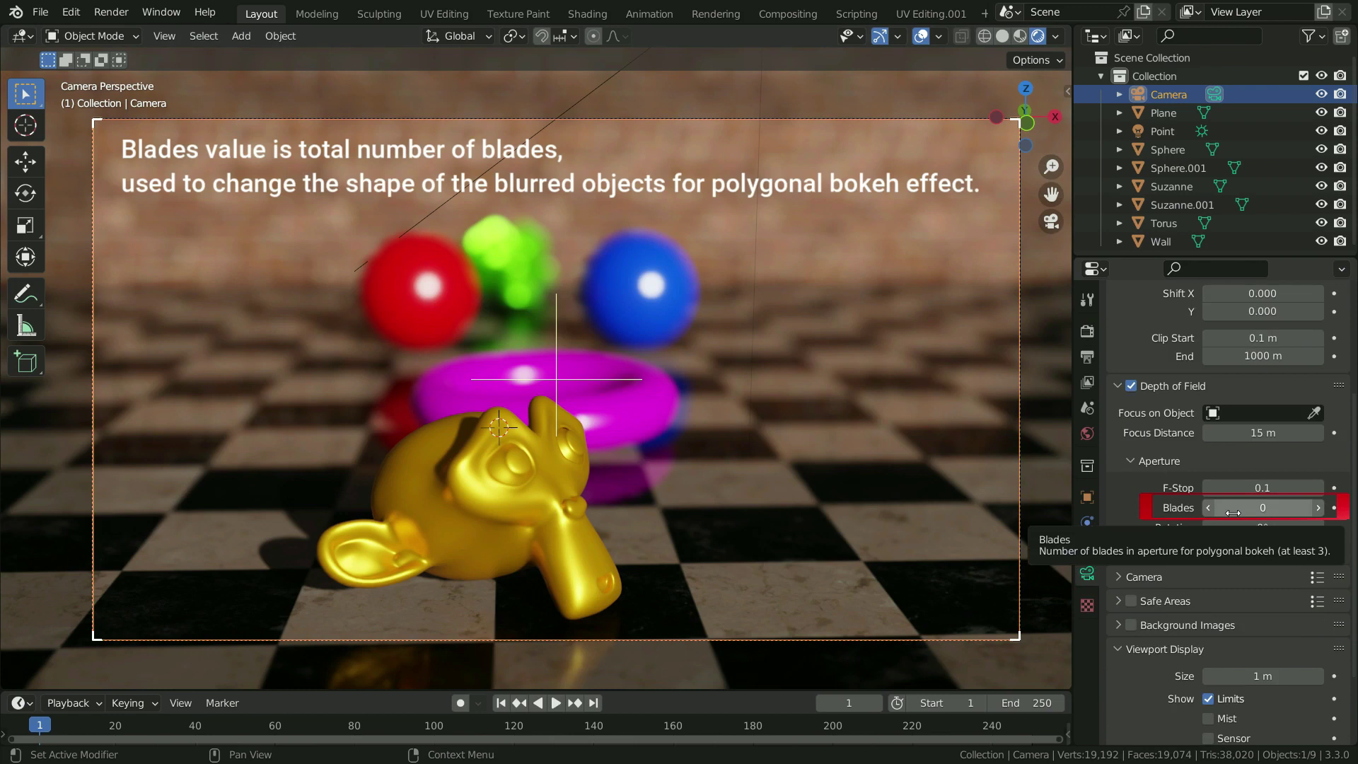
{"action": "left_click", "coordinate": [1290, 508]}
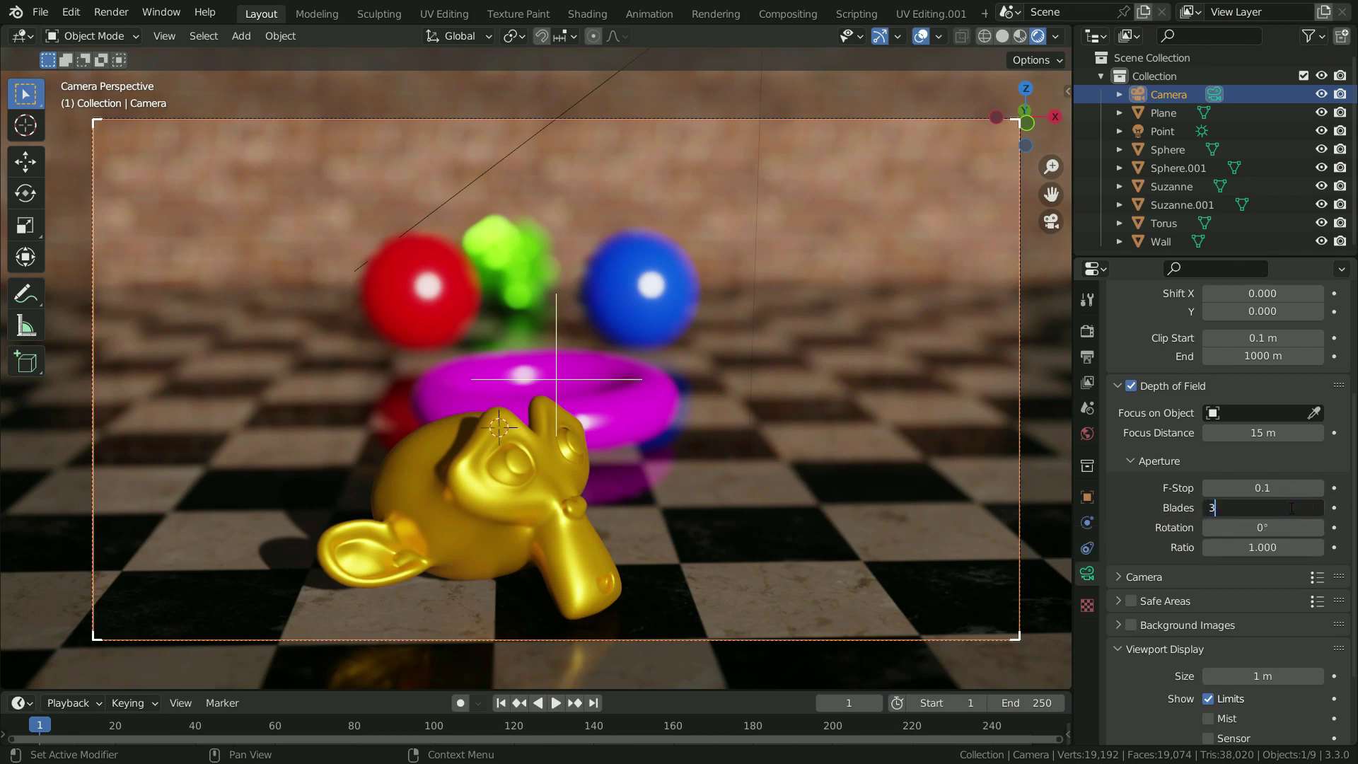
{"action": "type", "text": "3"}
{"action": "key", "text": "Return"}
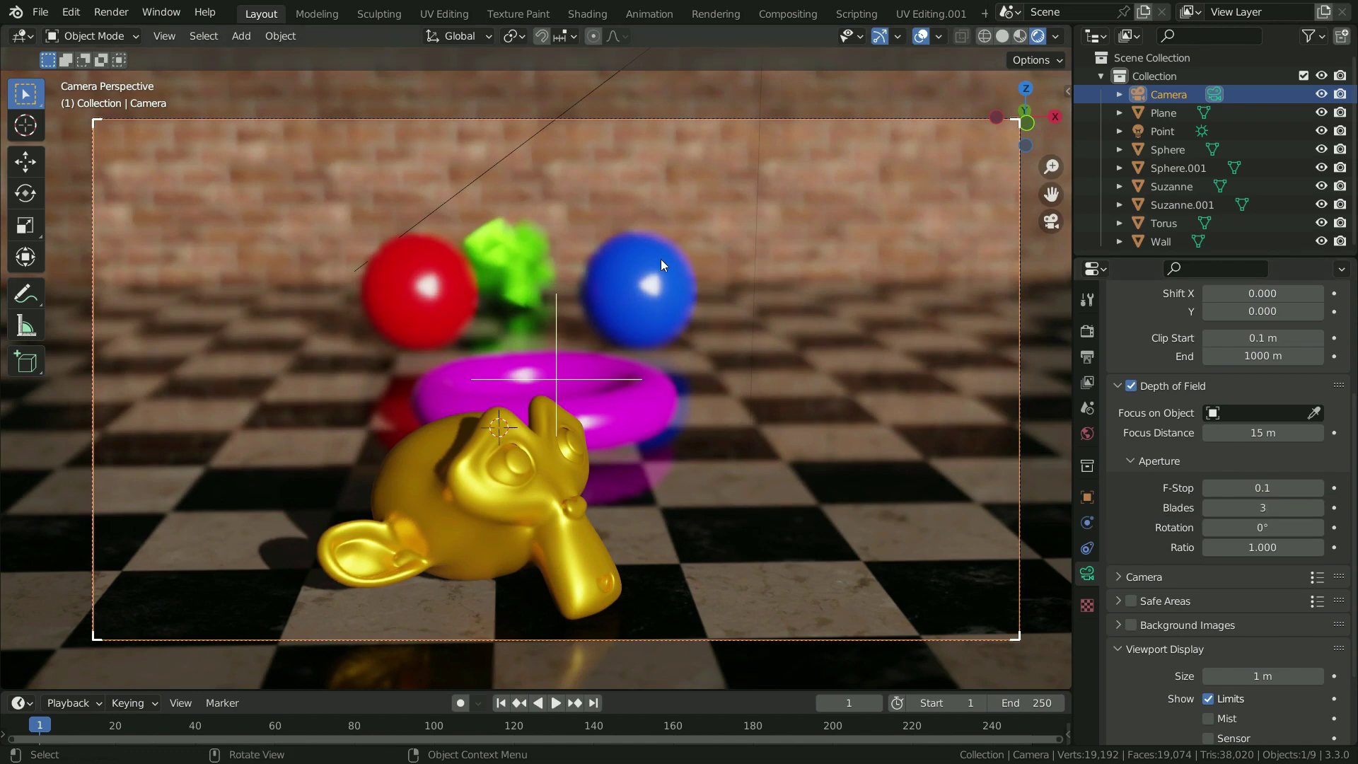
{"action": "scroll", "coordinate": [661, 263], "scroll_direction": "up", "scroll_amount": 8}
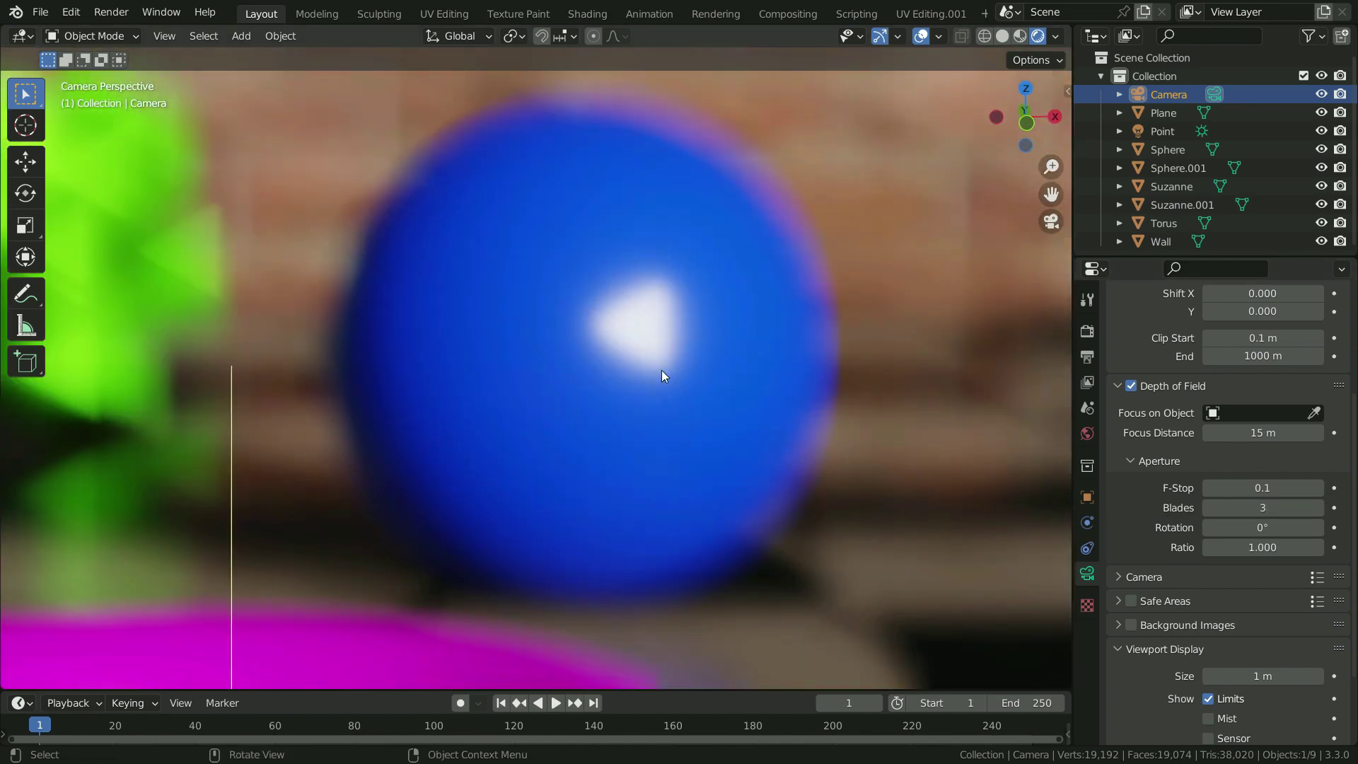
Frame the spheres in camera view, raise aperture blades through 4 and 5 to 16, then reset to 0.
{"action": "scroll", "coordinate": [662, 374], "scroll_direction": "down", "scroll_amount": 6}
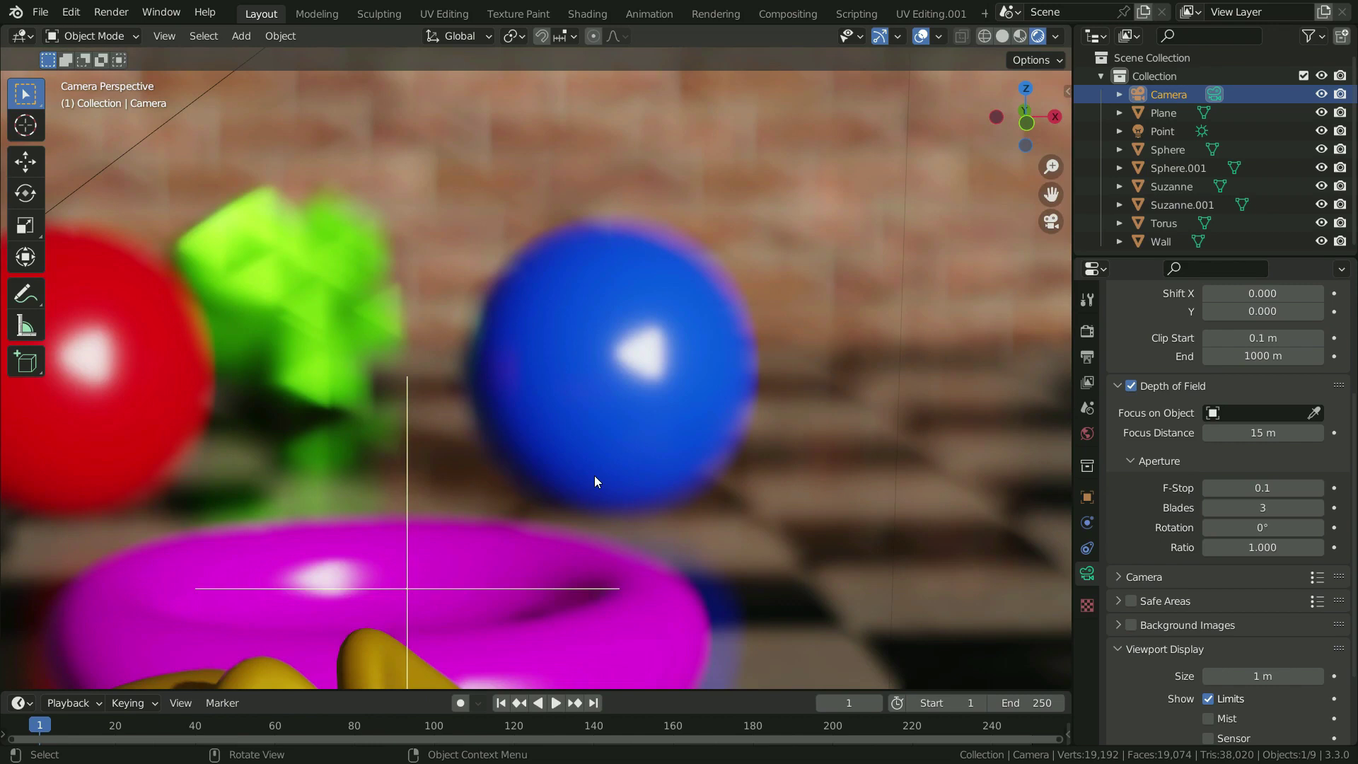
{"action": "middle_click_drag", "start_coordinate": [578, 478], "coordinate": [883, 401], "text": "shift"}
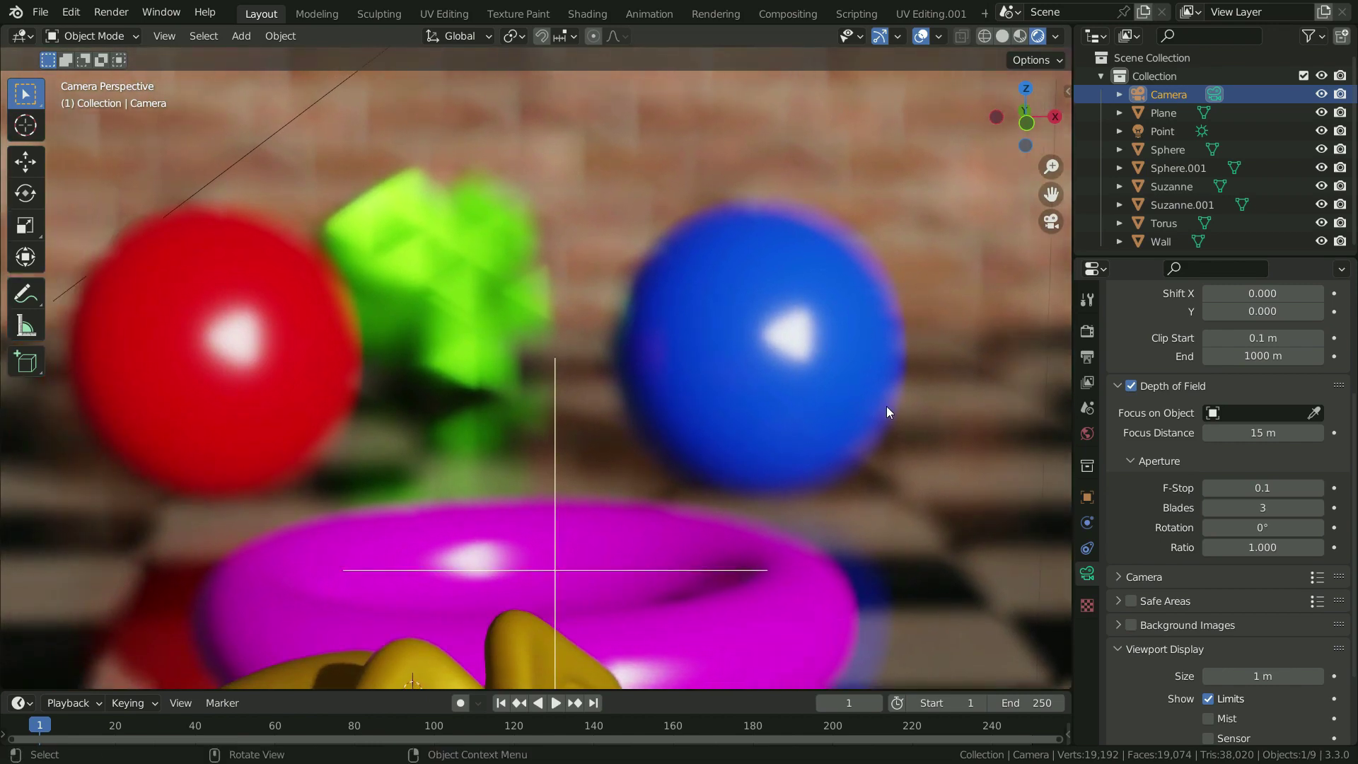
{"action": "left_click", "coordinate": [1317, 507]}
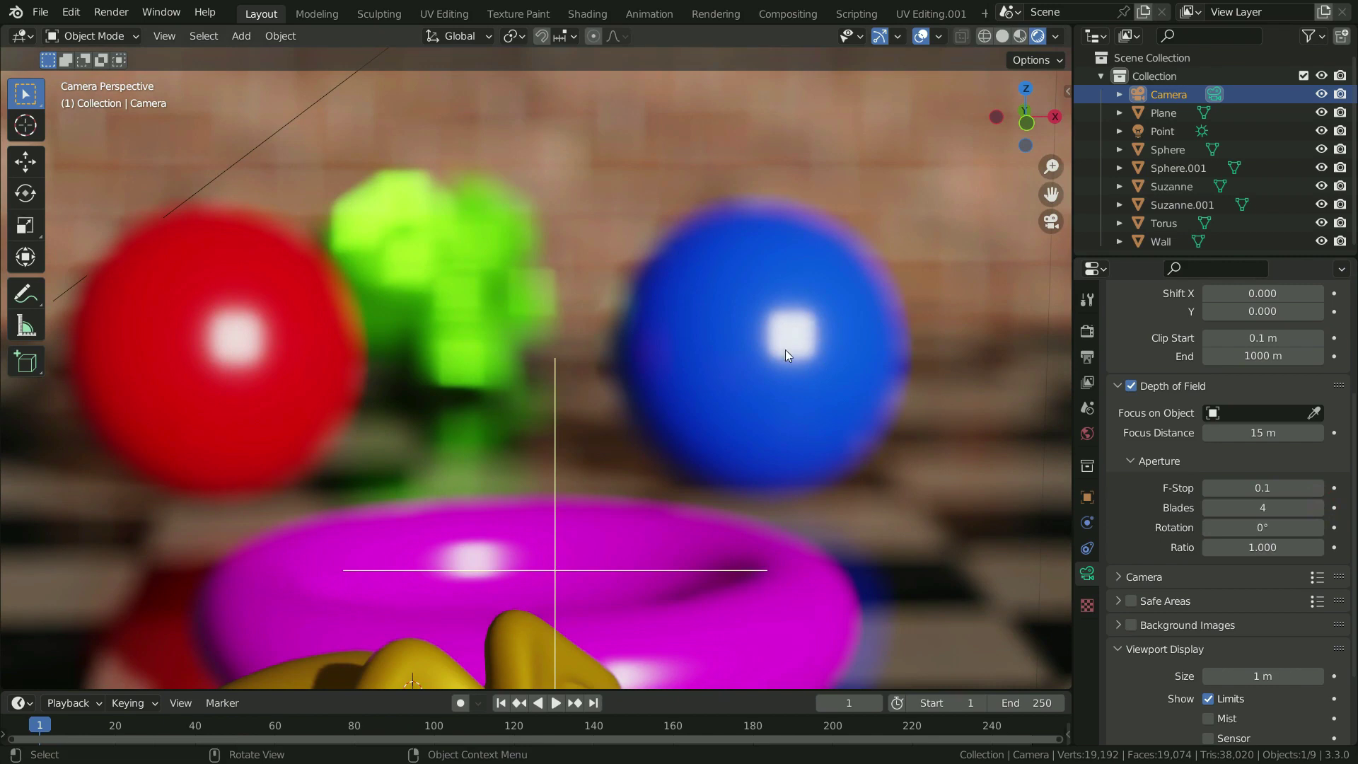
{"action": "left_click", "coordinate": [1318, 507]}
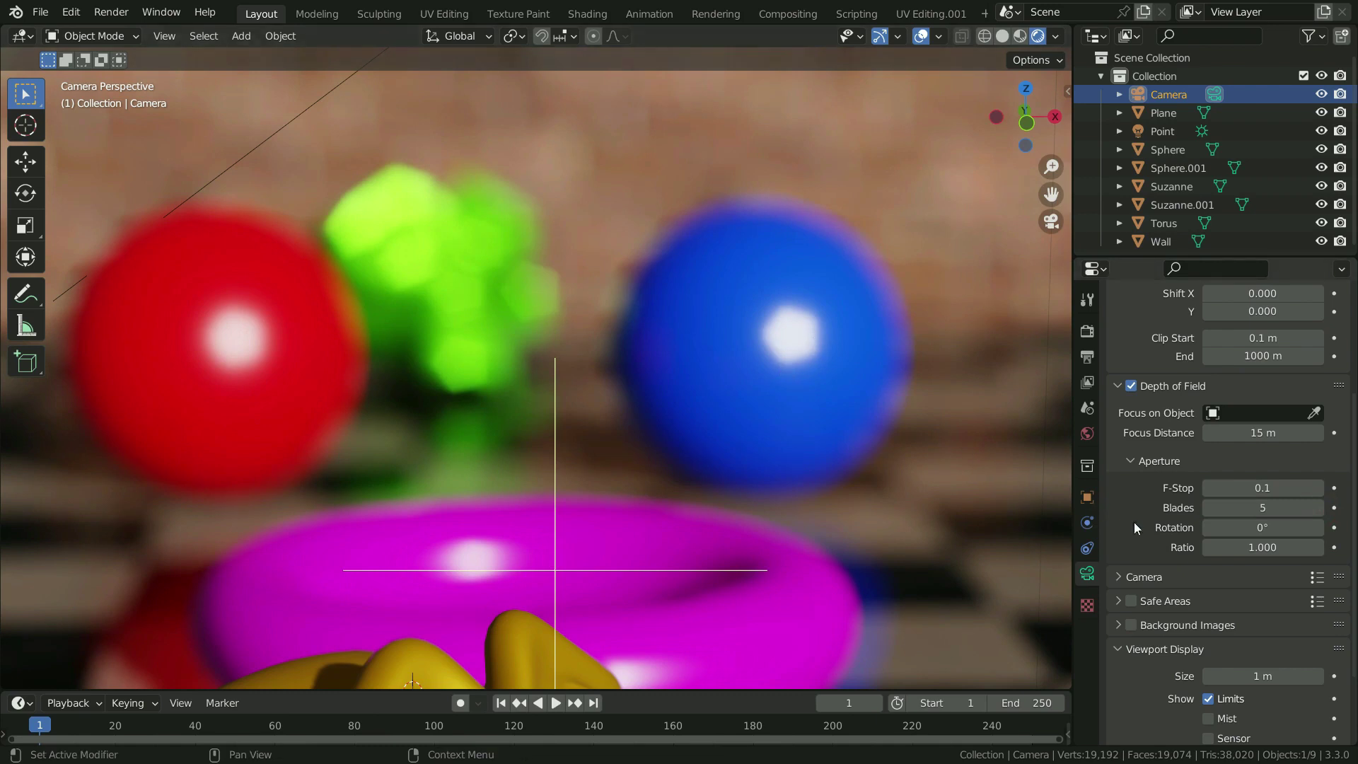
{"action": "mouse_move", "coordinate": [1260, 507]}
{"action": "left_mouse_down"}
{"action": "mouse_move", "coordinate": [1301, 508]}
{"action": "mouse_move", "coordinate": [1262, 508]}
{"action": "left_mouse_up"}
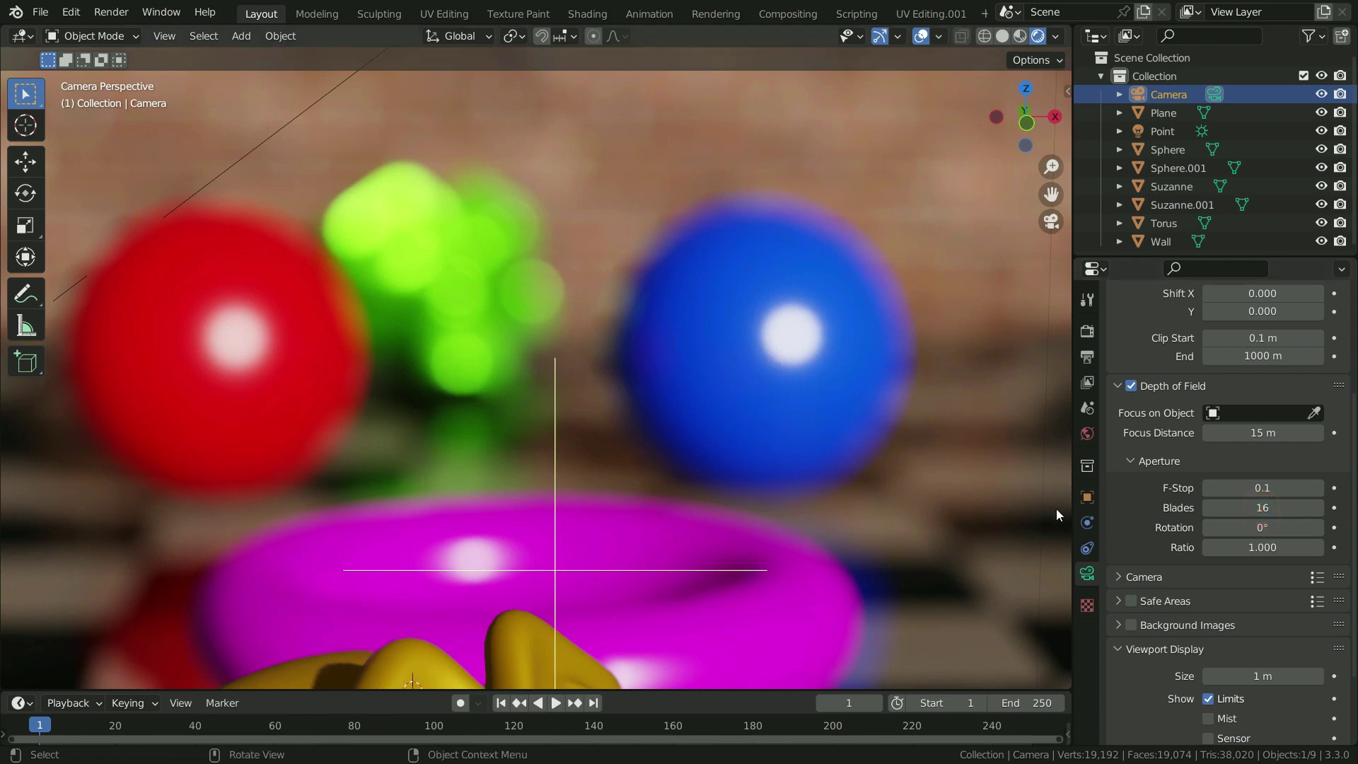
{"action": "mouse_move", "coordinate": [1266, 509]}
{"action": "left_mouse_down"}
{"action": "mouse_move", "coordinate": [1227, 507]}
{"action": "mouse_move", "coordinate": [1267, 509]}
{"action": "left_mouse_up"}
Give the camera aperture 3 blades and rotate them to about 81.6°.
{"action": "left_click", "coordinate": [1259, 508]}
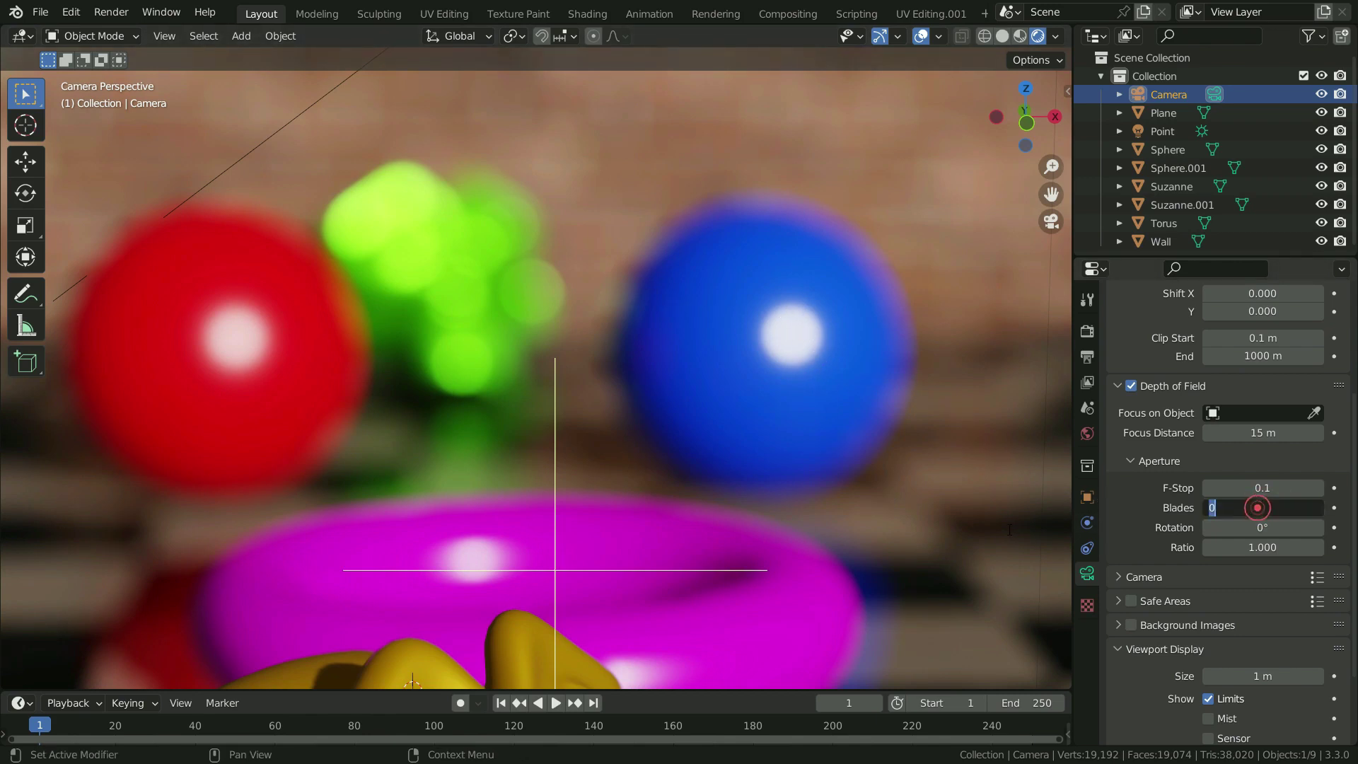
{"action": "type", "text": "3"}
{"action": "key", "text": "Return"}
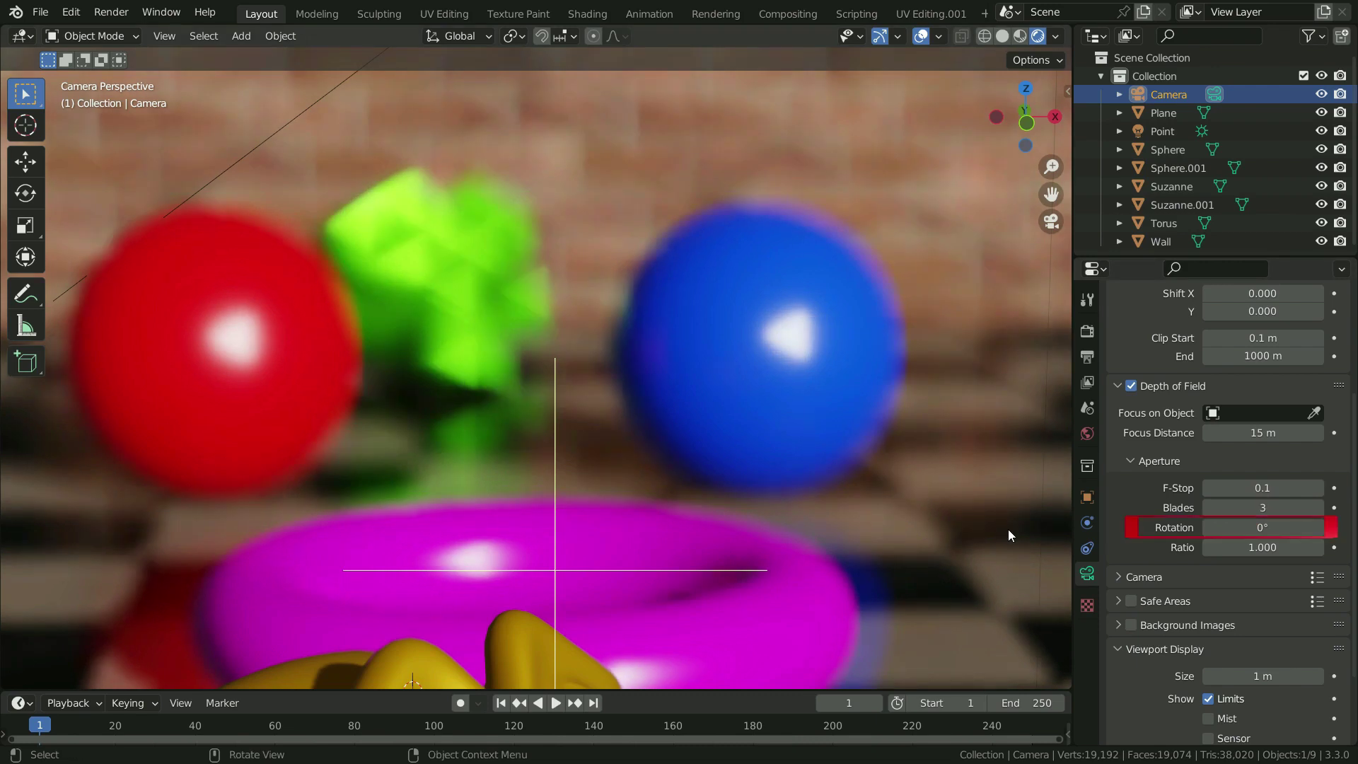
{"action": "left_click_drag", "start_coordinate": [1246, 531], "coordinate": [1300, 531]}
Reset the blade rotation to 0° and the blade count to 0 for round bokeh.
{"action": "left_click", "coordinate": [1262, 528]}
{"action": "type", "text": "0"}
{"action": "key", "text": "Return"}
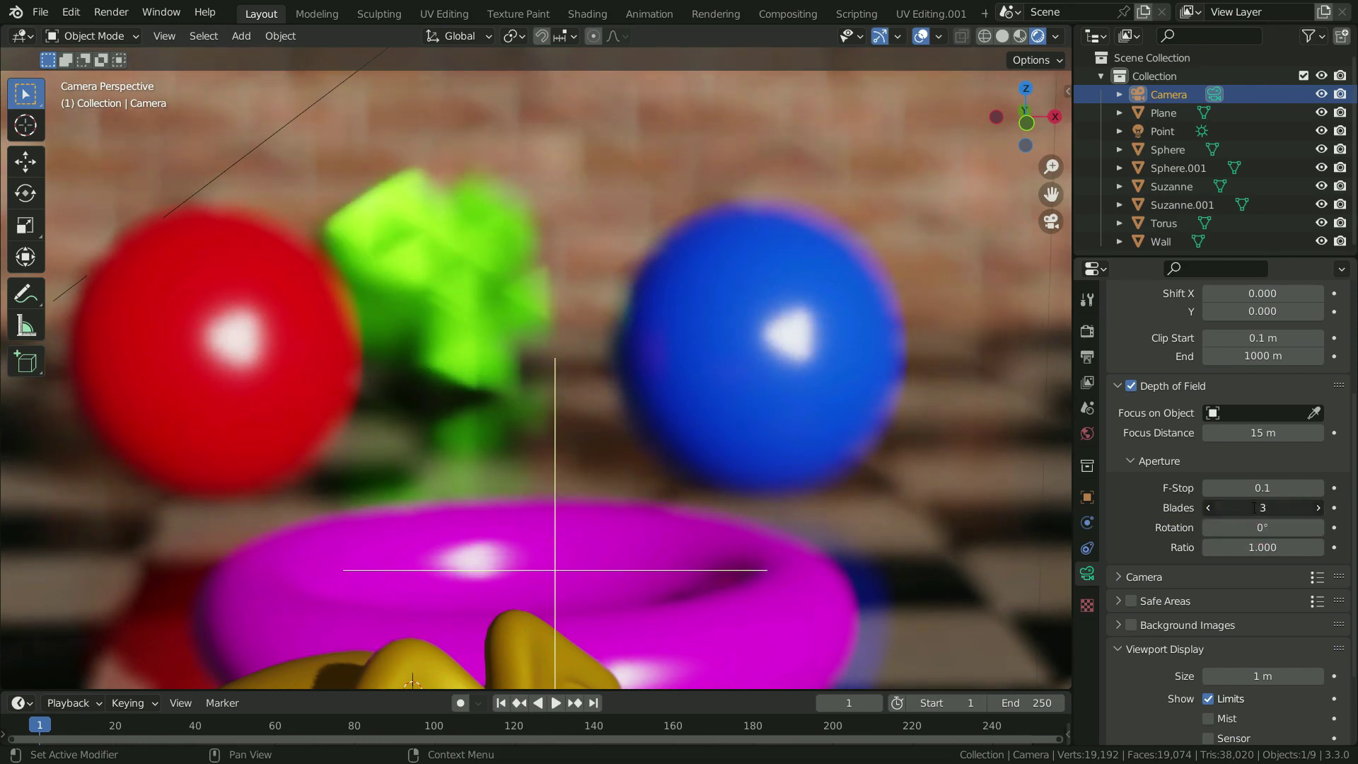
{"action": "left_click", "coordinate": [1262, 507]}
{"action": "type", "text": "0"}
{"action": "key", "text": "Return"}
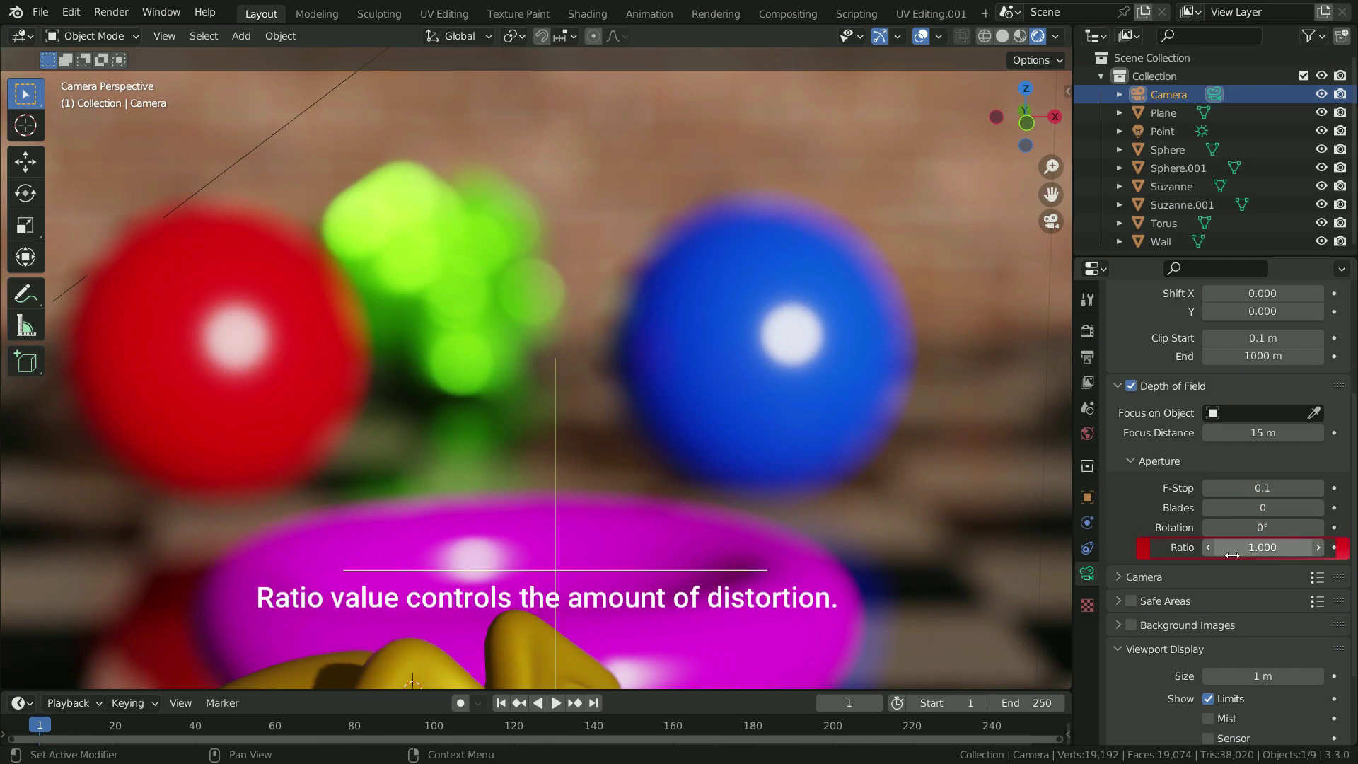
Change the aperture ratio to 0.5, then 0.2, then start entering 1.5.
{"action": "left_click", "coordinate": [1273, 546]}
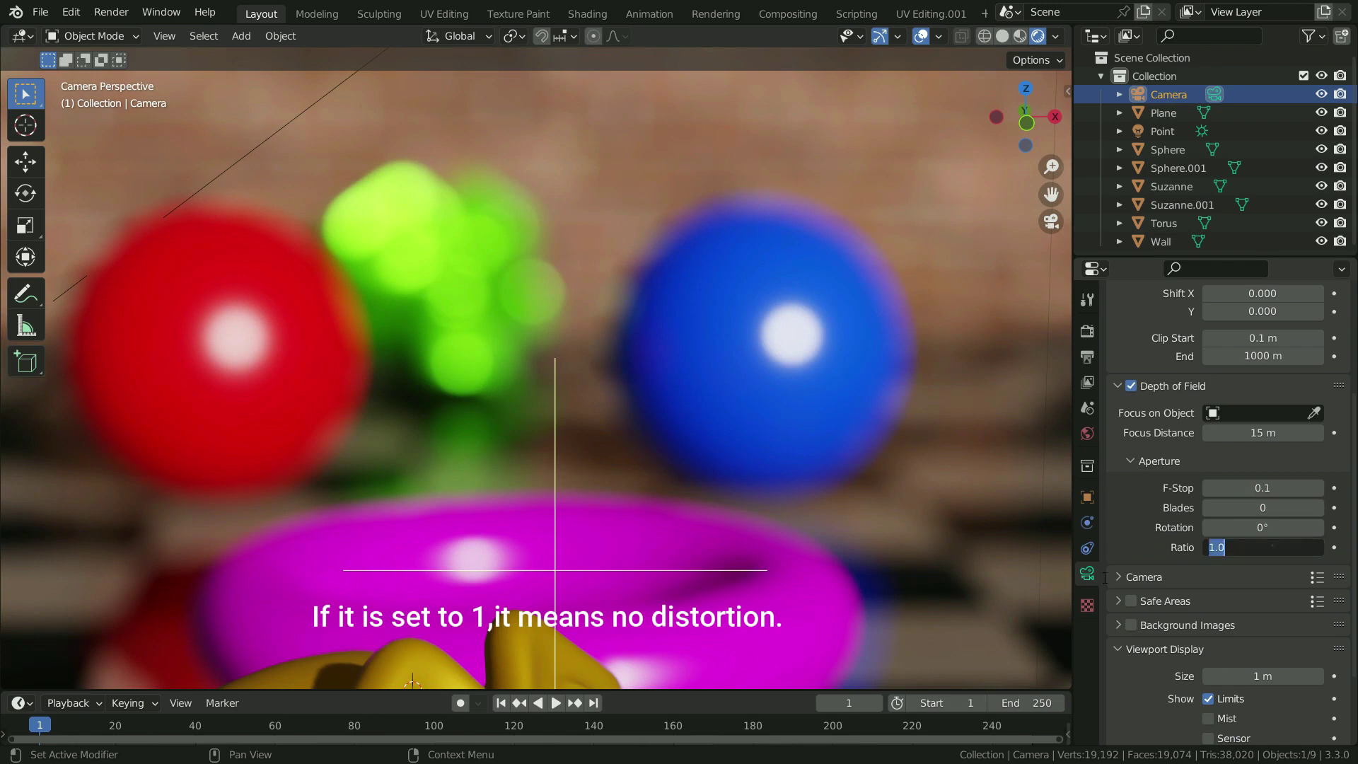
{"action": "type", "text": "0.5"}
{"action": "key", "text": "Return"}
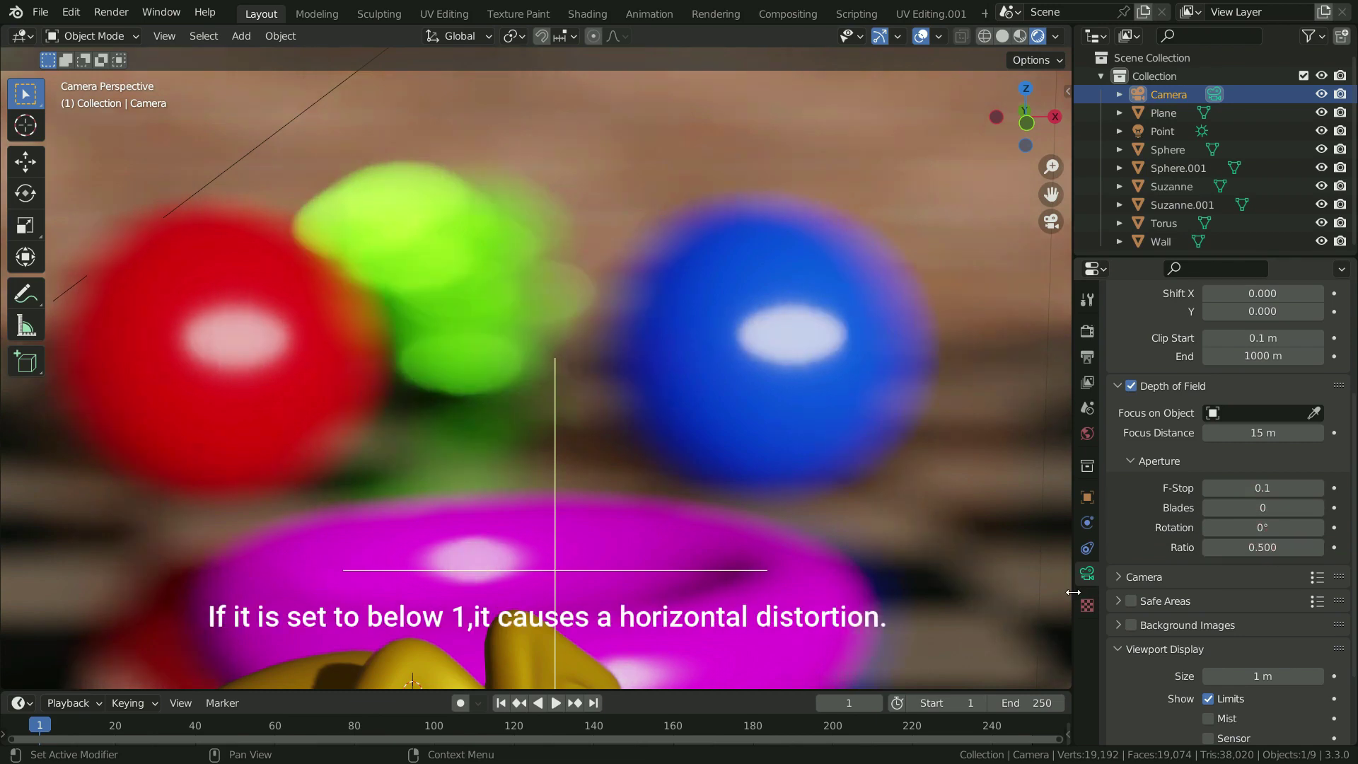
{"action": "left_click", "coordinate": [1239, 550]}
{"action": "type", "text": "0.2"}
{"action": "key", "text": "Return"}
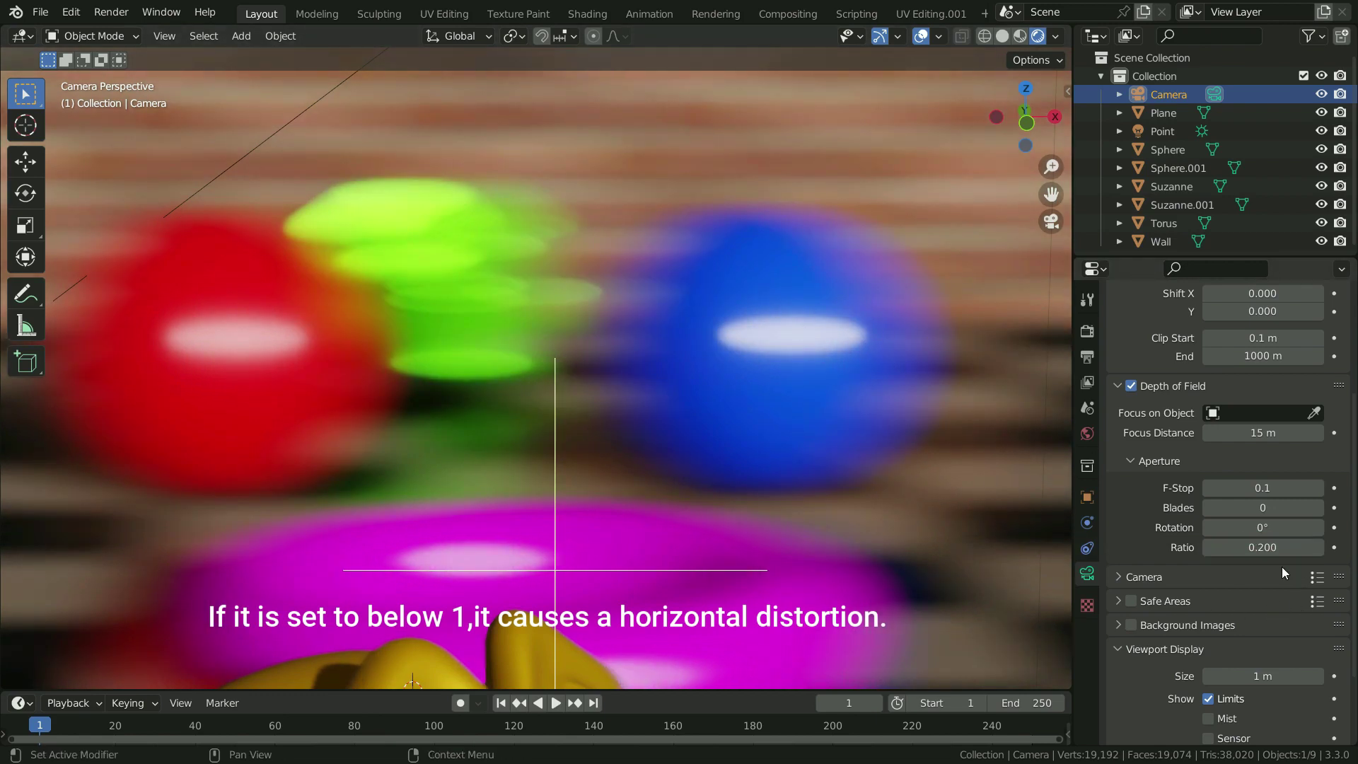
{"action": "left_click", "coordinate": [1256, 550]}
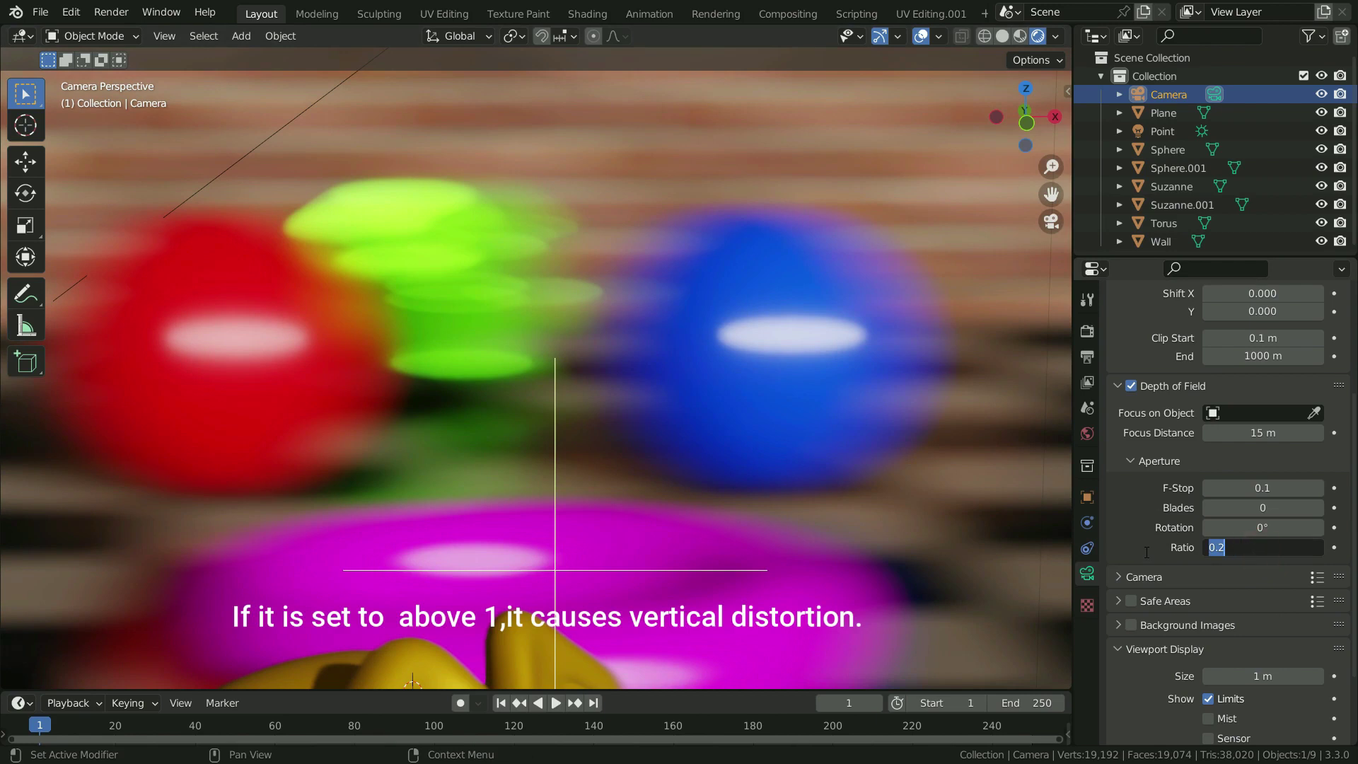
{"action": "type", "text": "1.5"}
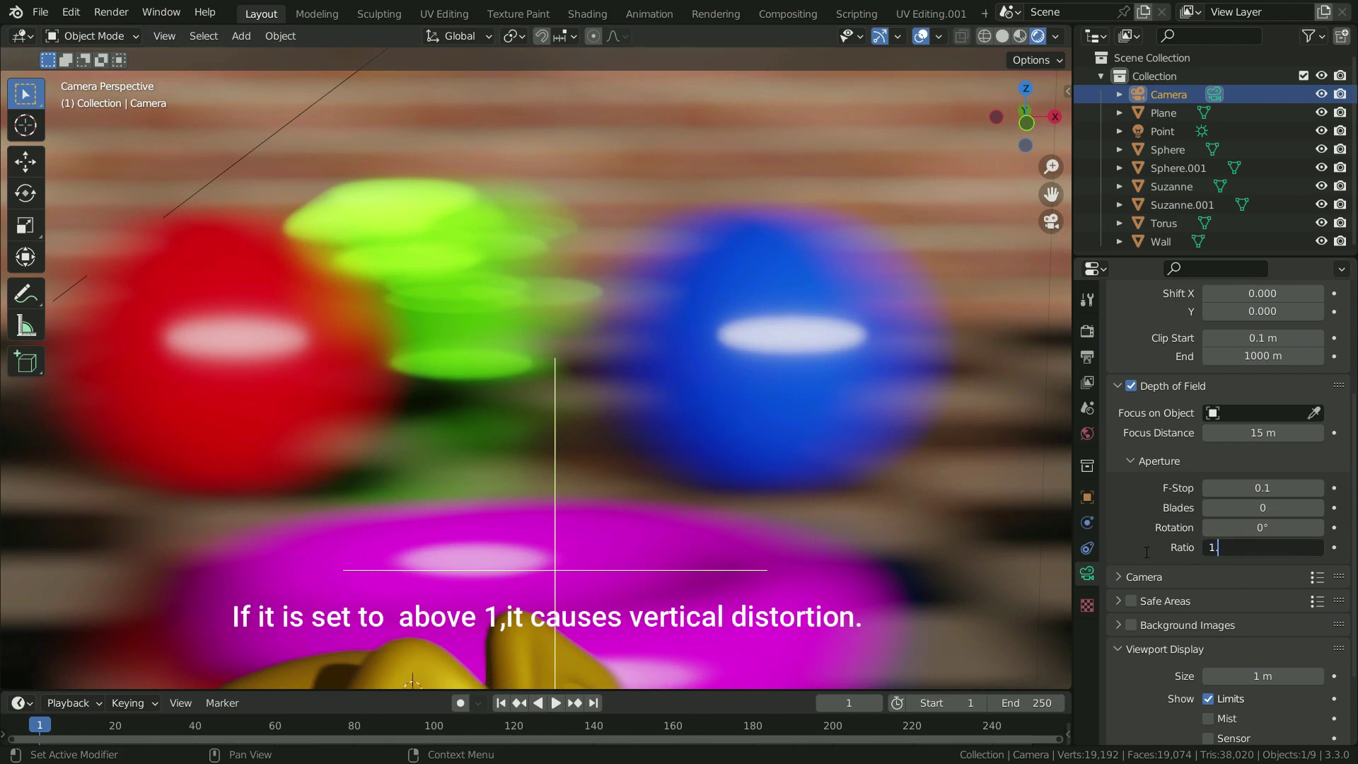